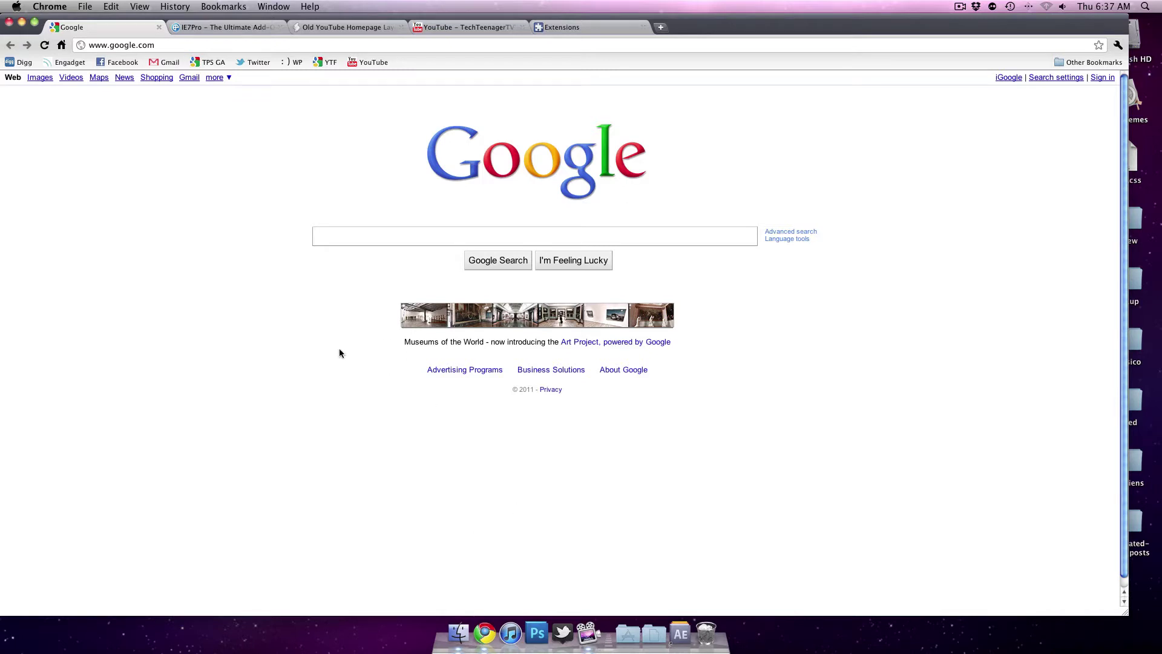
Step: Reload the YouTube homepage and switch its feed to the Subscriptions tab
{"action": "left_click", "coordinate": [455, 28]}
{"action": "left_click", "coordinate": [40, 42]}
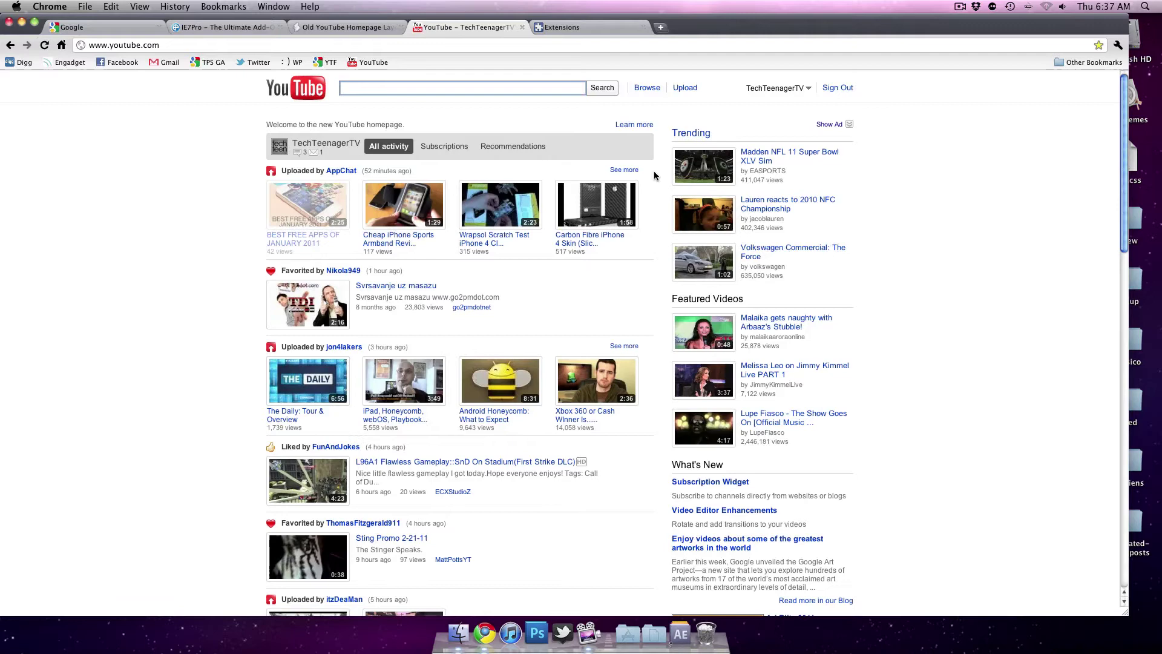
{"action": "left_click", "coordinate": [441, 149]}
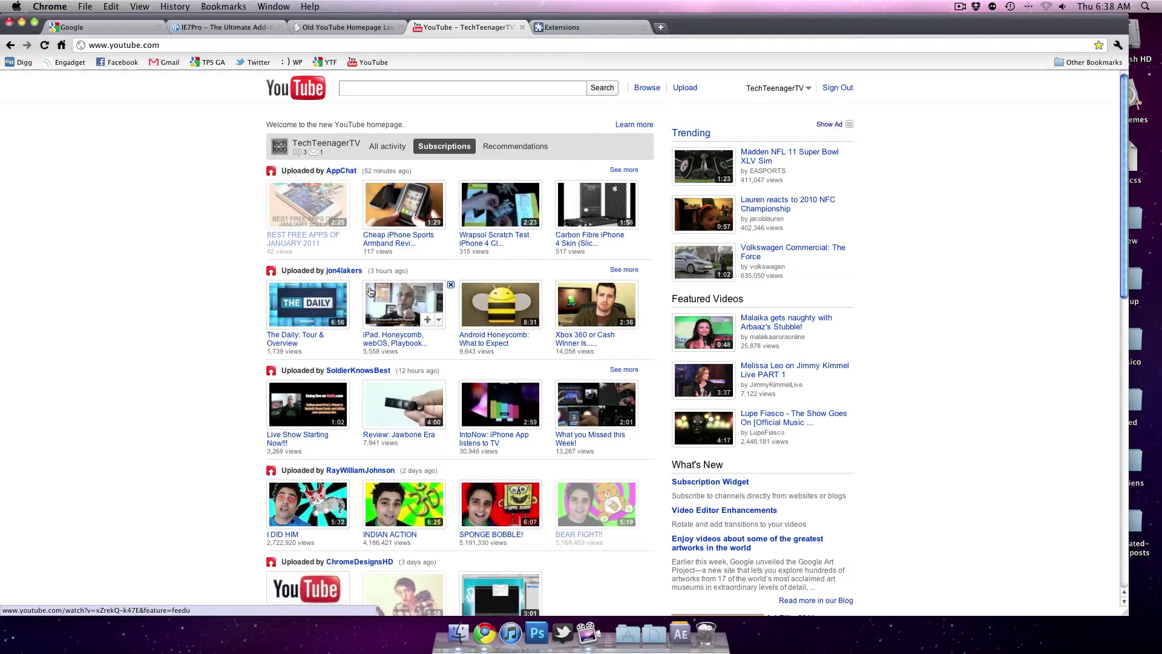
Step: Close the IE7Pro tab to reveal the Old YouTube Homepage Layout script page
{"action": "left_click", "coordinate": [220, 29]}
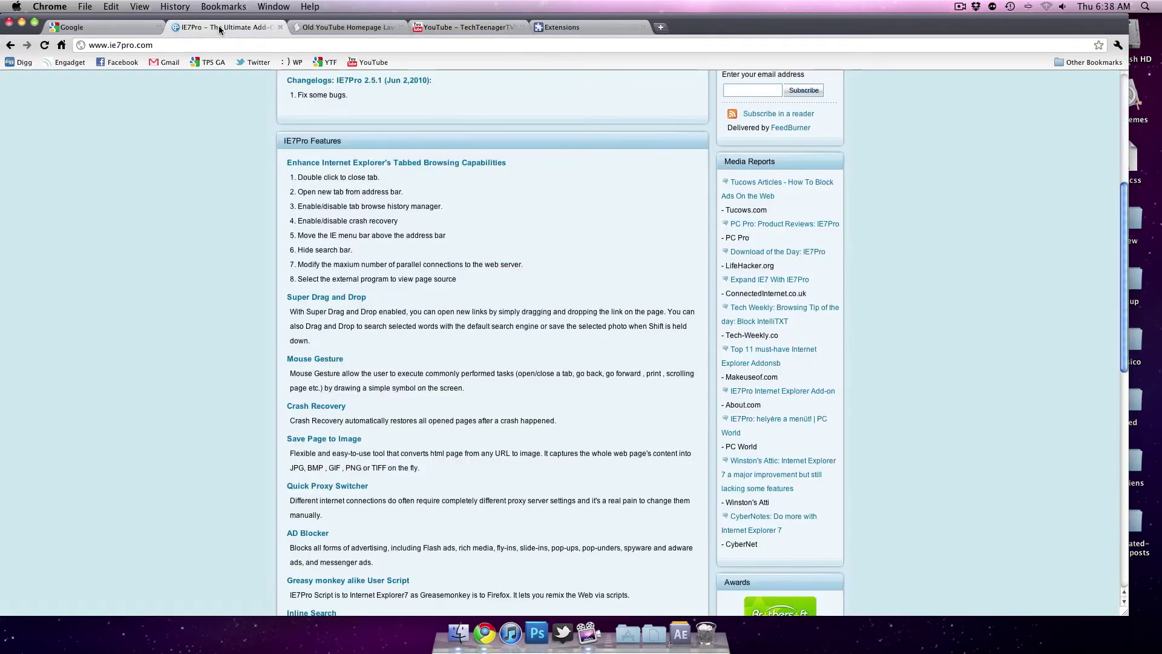
{"action": "scroll", "coordinate": [229, 216], "scroll_direction": "up", "scroll_amount": 5}
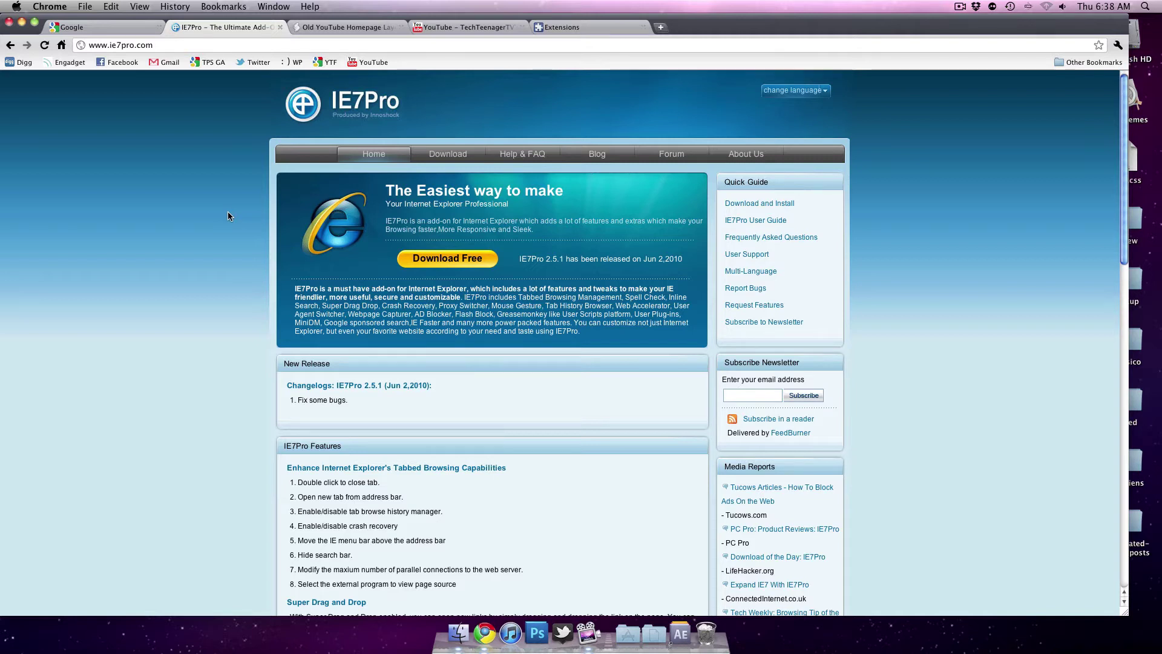
{"action": "left_click", "coordinate": [278, 27]}
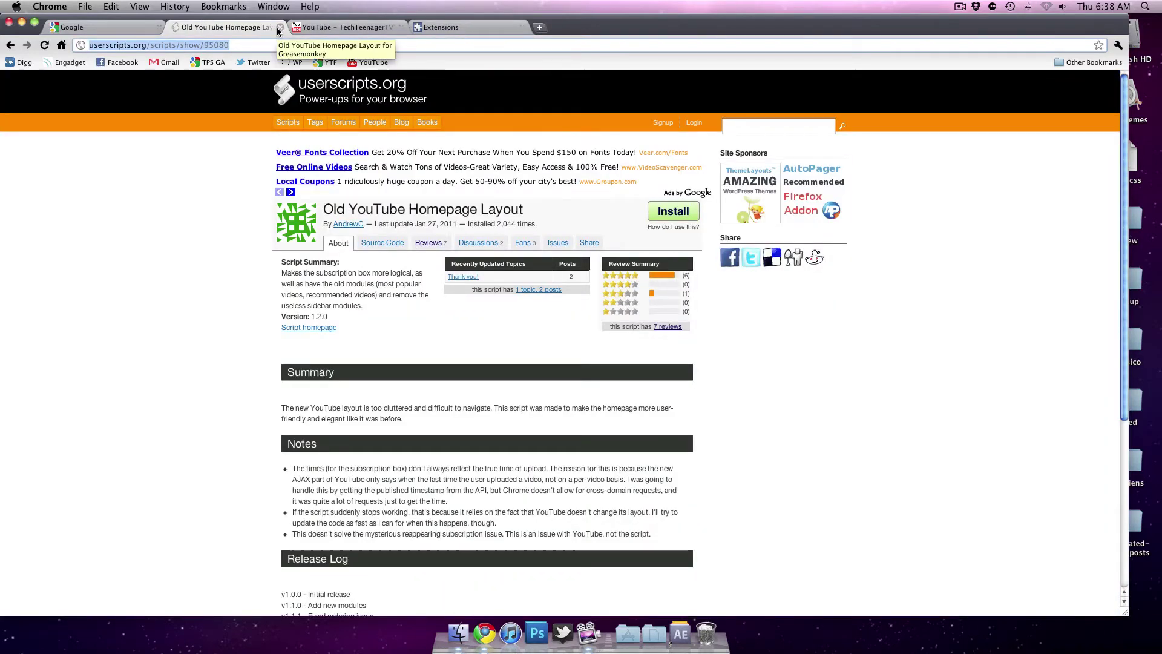
Step: Install the Old YouTube Homepage Layout script as a Chrome extension and dismiss the installed notice
{"action": "left_click", "coordinate": [150, 183]}
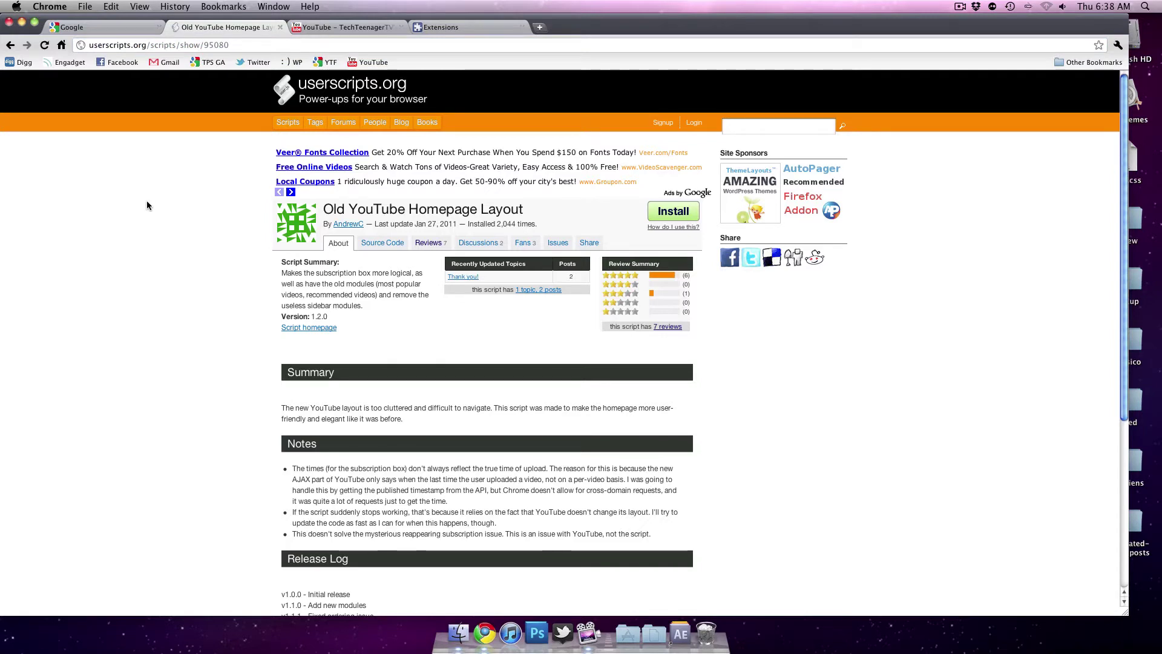
{"action": "left_click", "coordinate": [673, 210]}
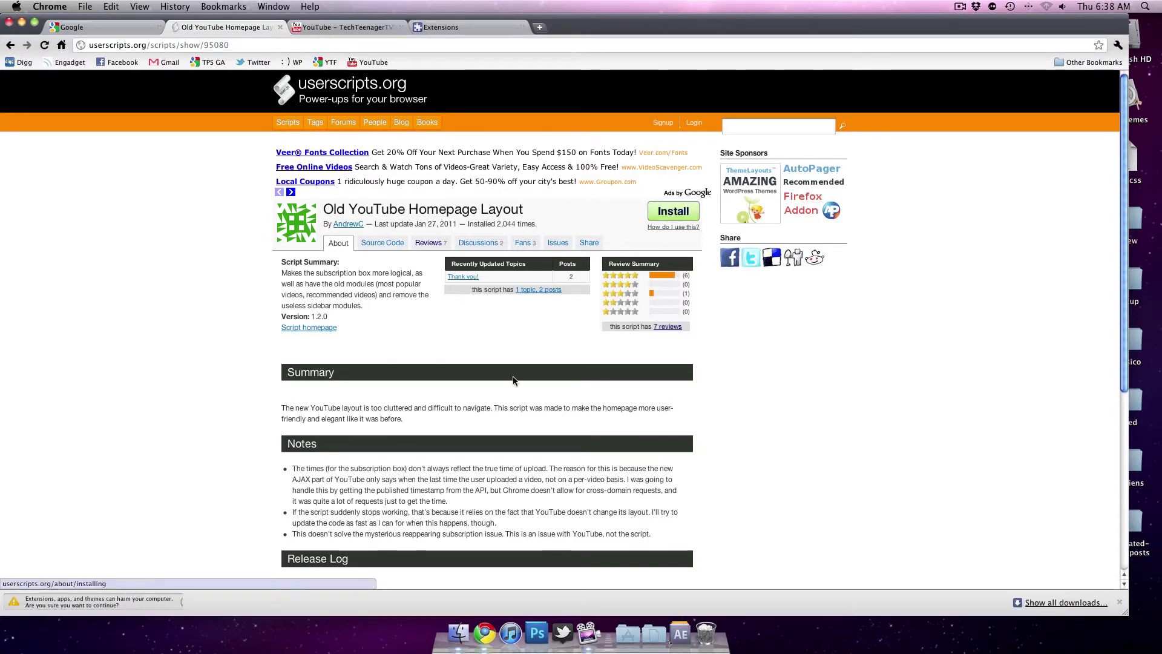
{"action": "left_click", "coordinate": [240, 601]}
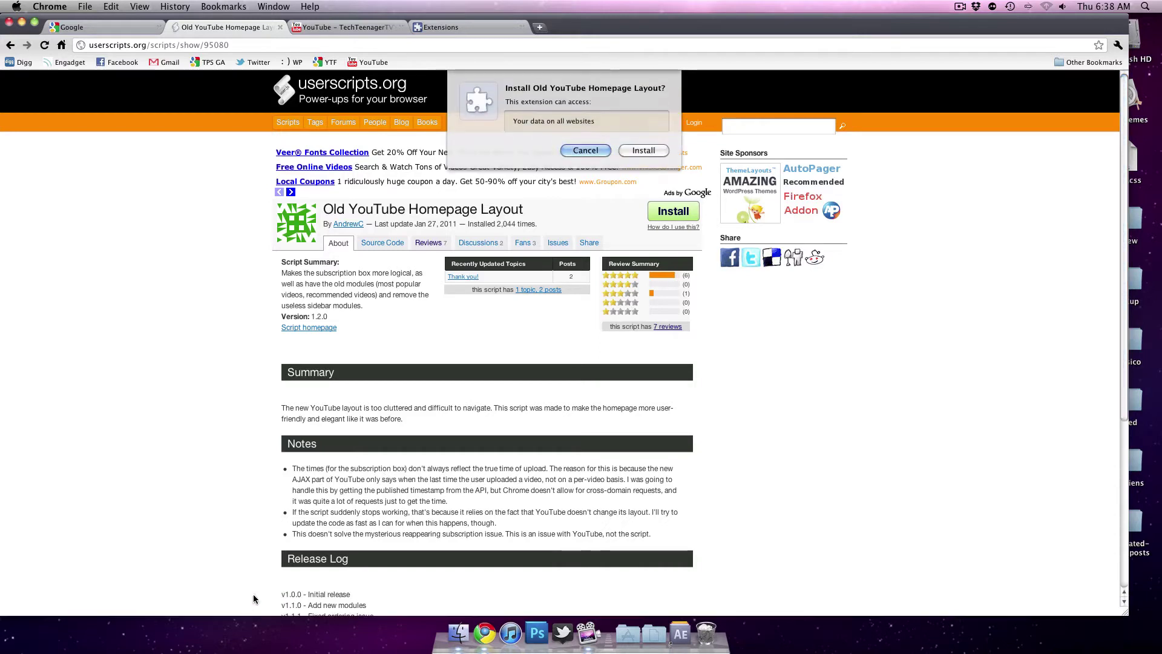
{"action": "left_click", "coordinate": [643, 150]}
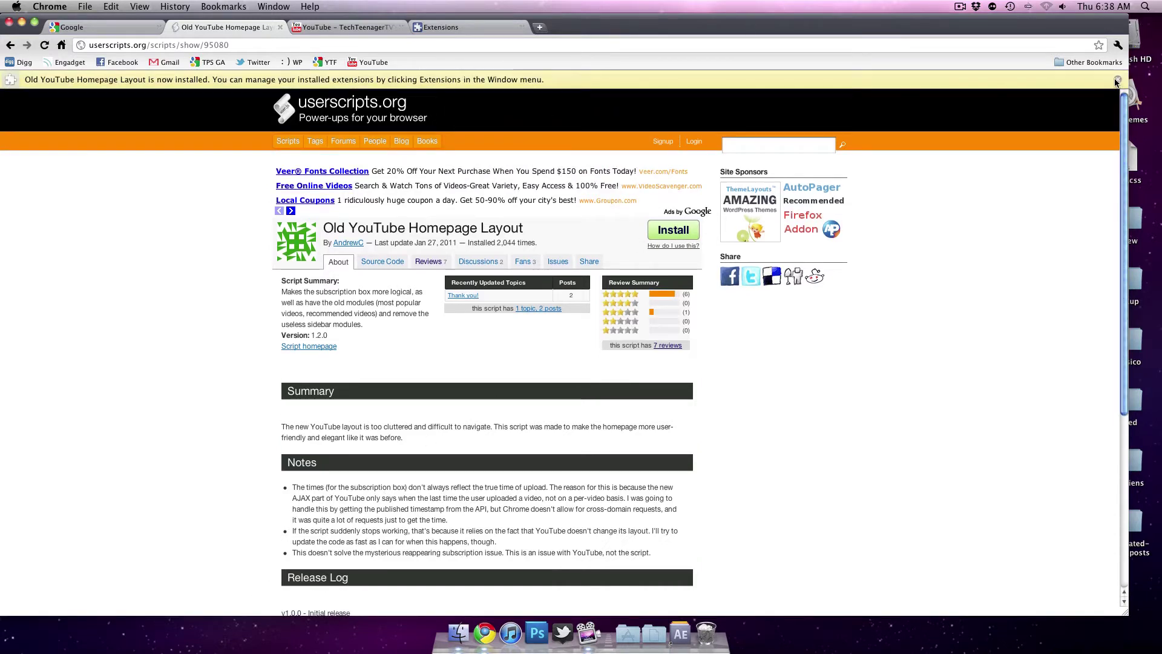
{"action": "left_click", "coordinate": [1118, 81]}
Step: Go back to the YouTube tab and reload it to show the old Subscriptions grid layout
{"action": "left_click", "coordinate": [348, 28]}
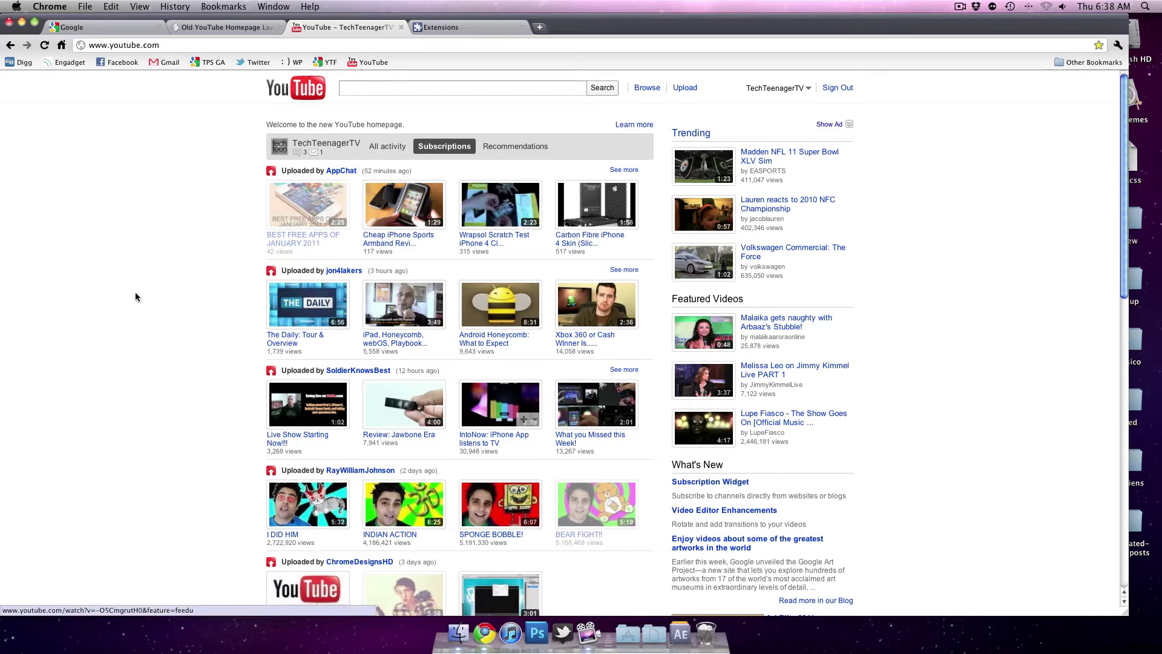
{"action": "left_click", "coordinate": [44, 46]}
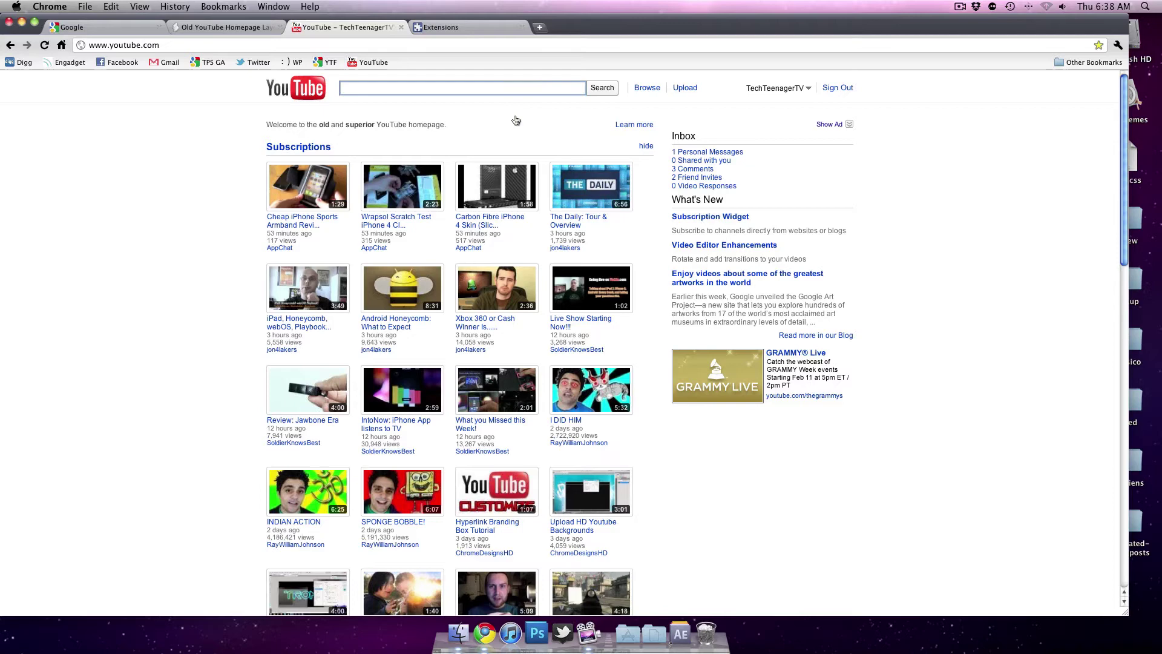
Step: Launch Firefox and go to addons.mozilla.org
{"action": "left_click", "coordinate": [627, 634]}
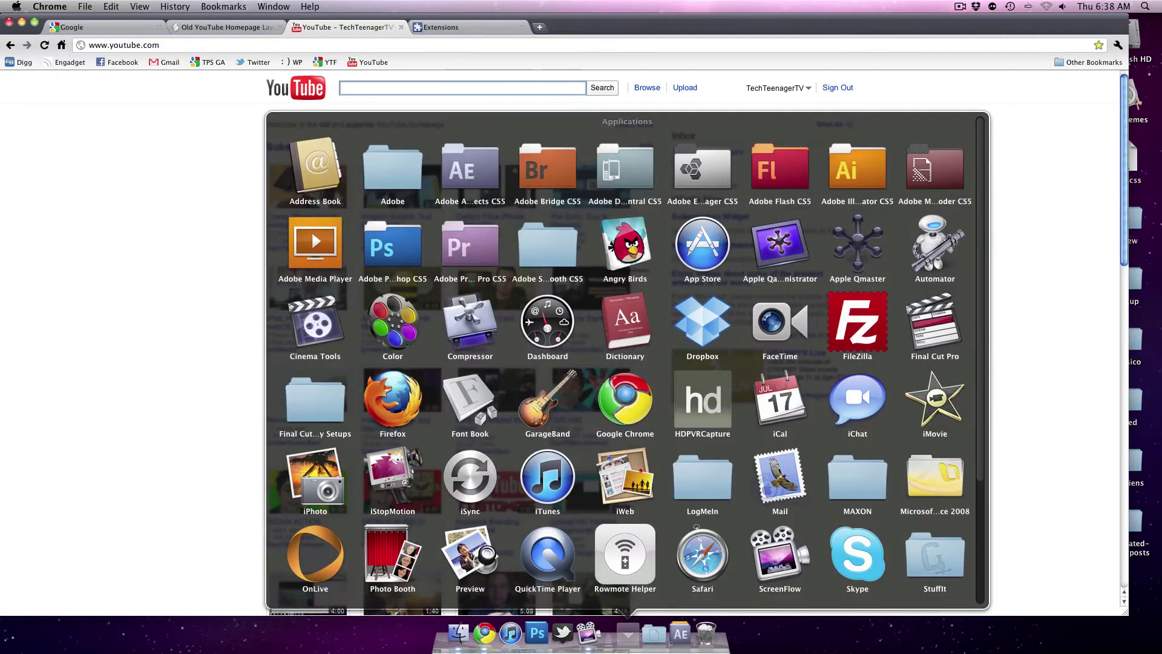
{"action": "left_click", "coordinate": [395, 400]}
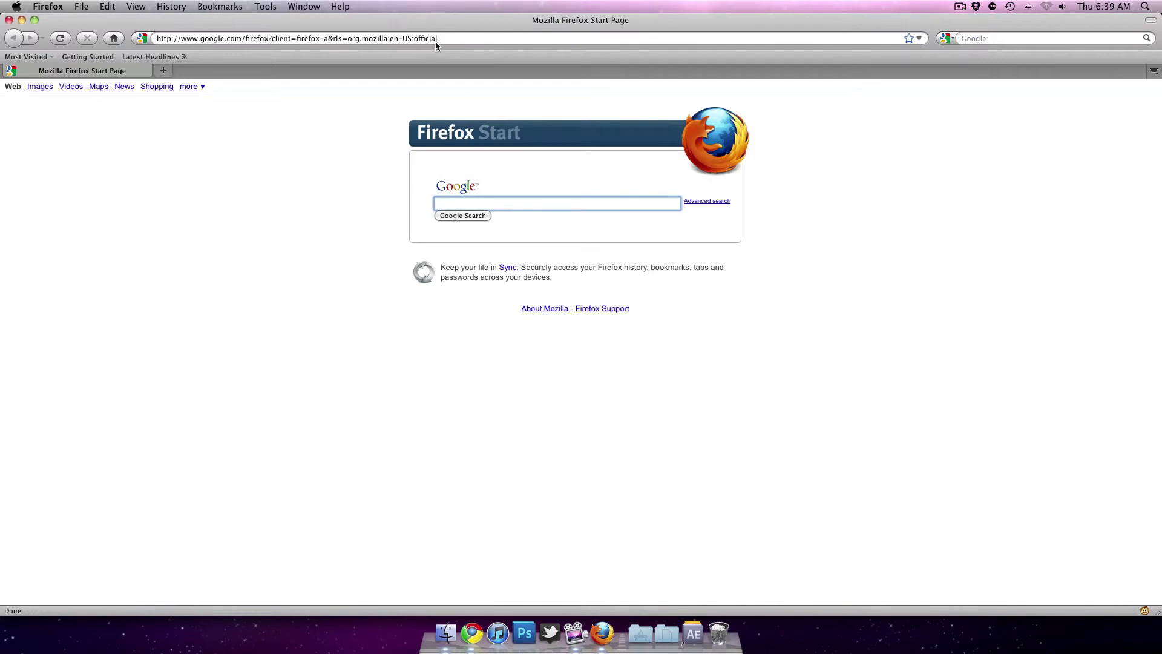
{"action": "left_click", "coordinate": [436, 39]}
{"action": "type", "text": "addon"}
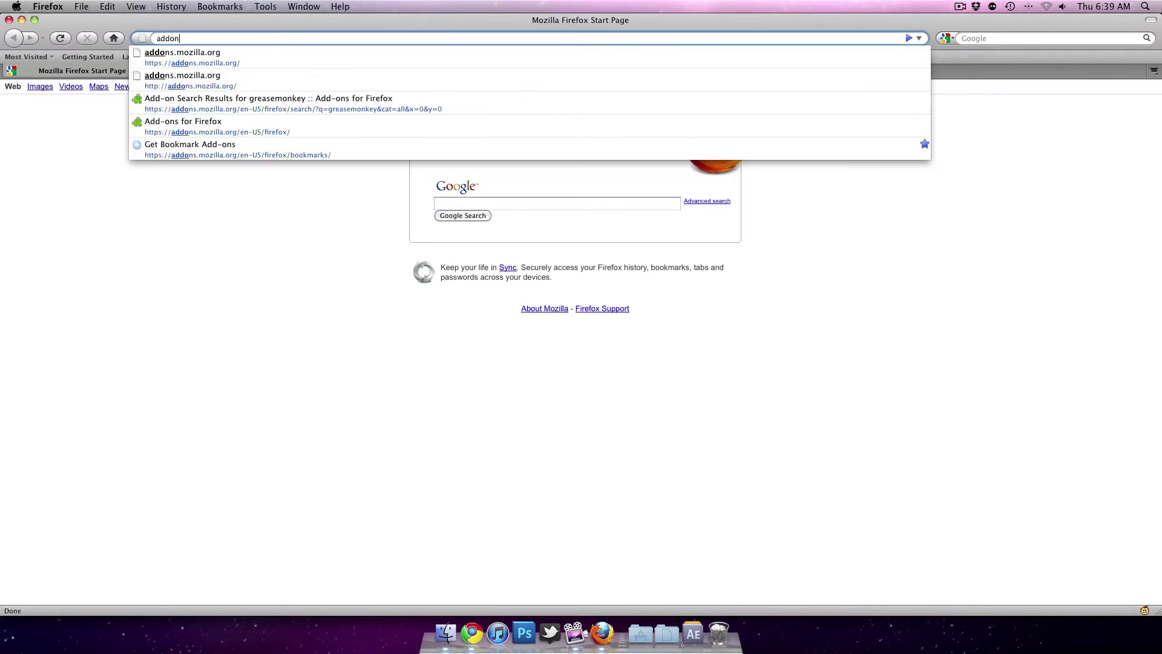
{"action": "type", "text": "s.mozill.a"}
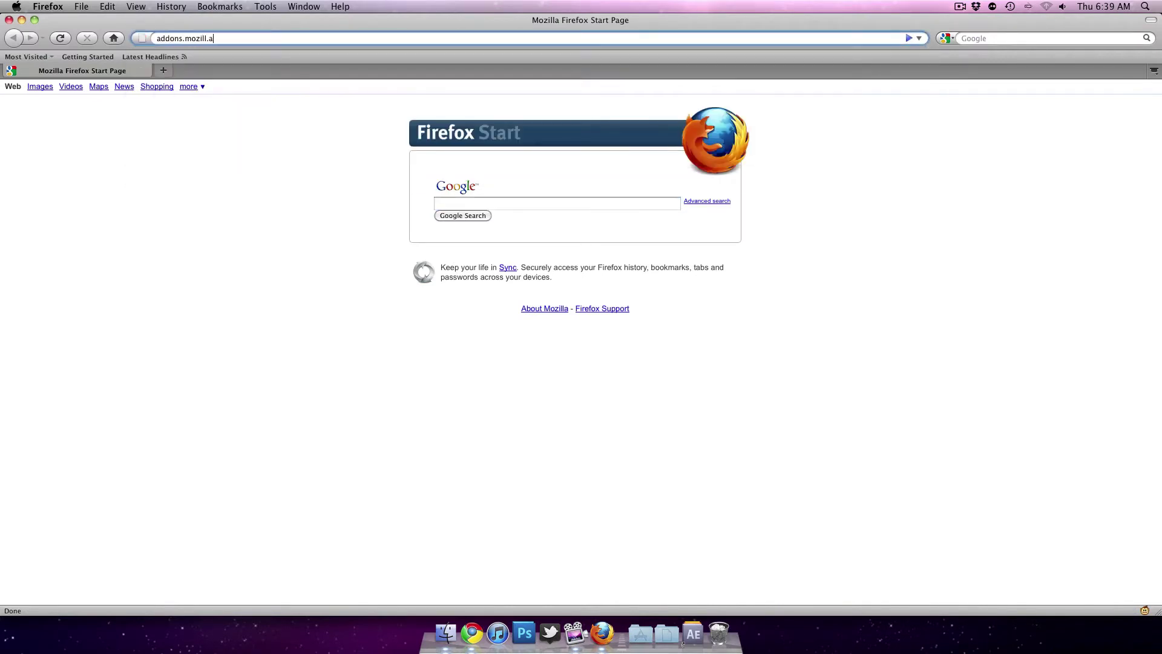
{"action": "key", "text": "BackSpace"}
{"action": "key", "text": "BackSpace"}
{"action": "type", "text": "a.org"}
{"action": "key", "text": "Return"}
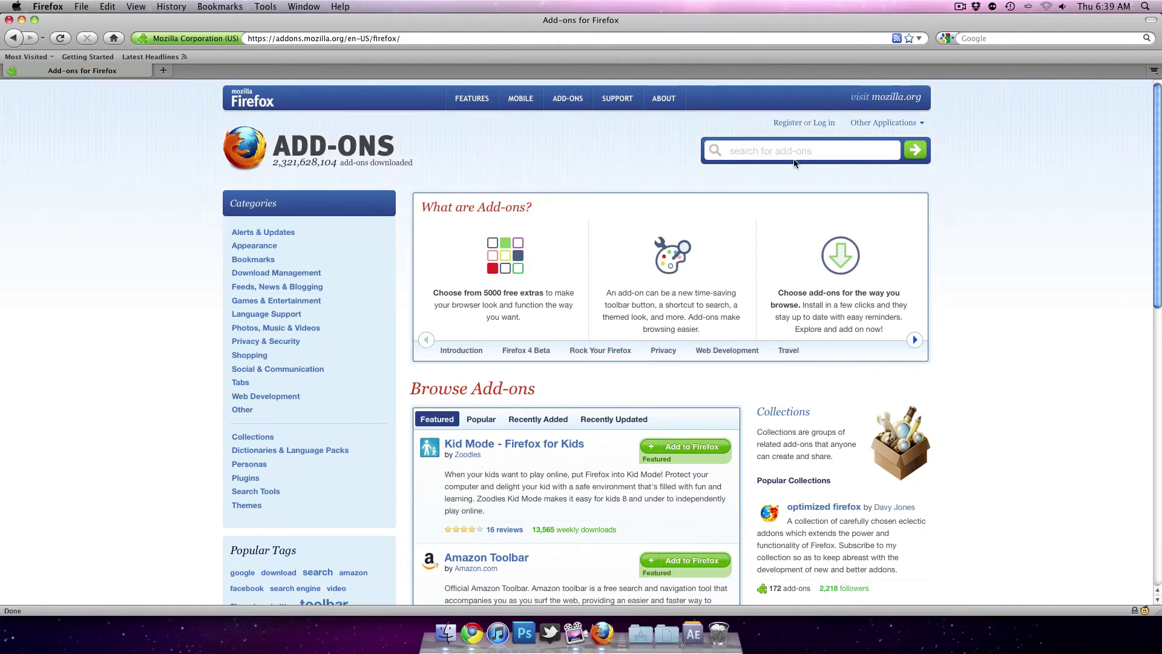
Step: Search the add-ons site for greasemonkey
{"action": "left_click", "coordinate": [794, 158]}
{"action": "type", "text": "greasemonkey"}
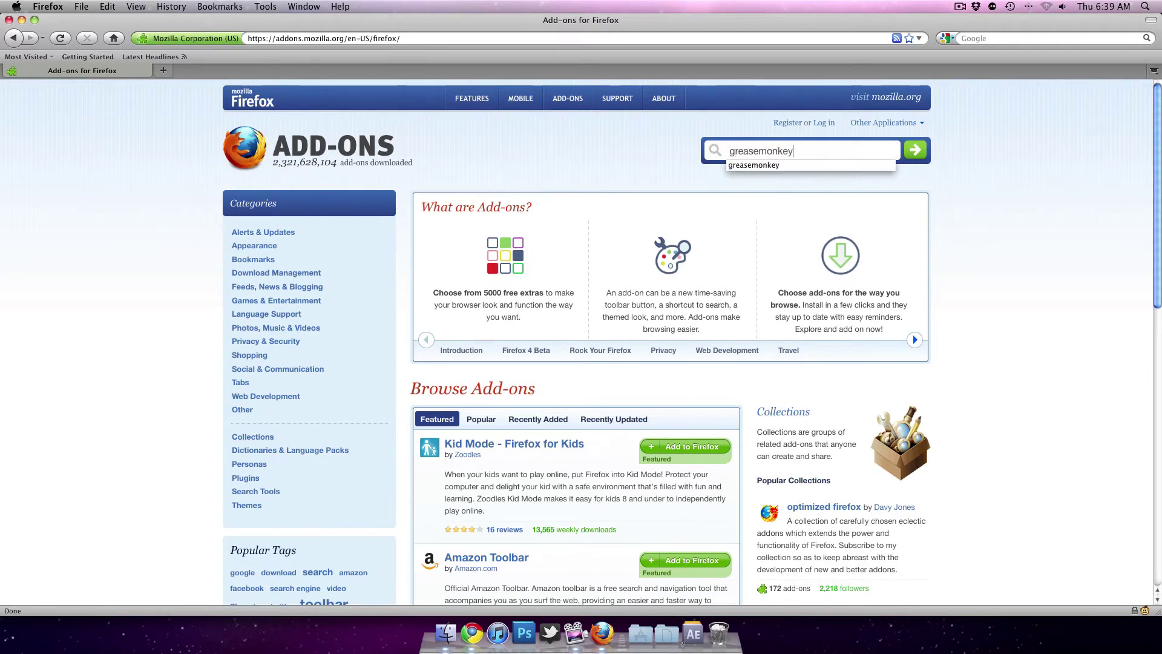
{"action": "key", "text": "Return"}
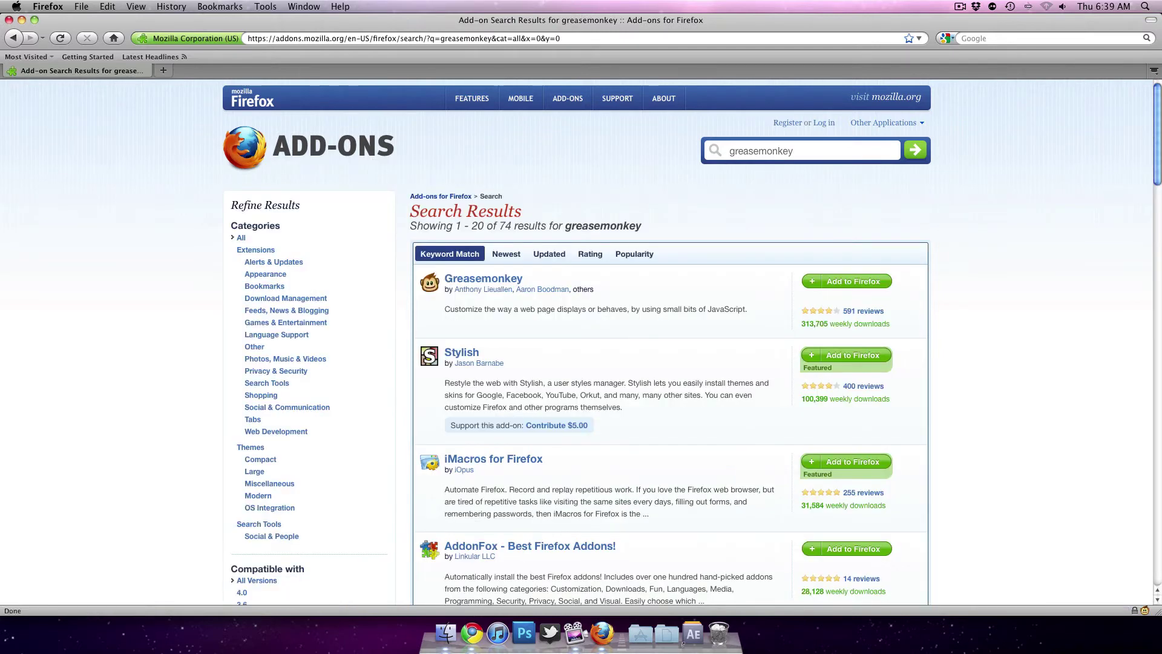
Step: Add Greasemonkey 0.9.1 to Firefox, allow and confirm the install, then restart Firefox
{"action": "left_click", "coordinate": [884, 281]}
{"action": "left_click", "coordinate": [1128, 86]}
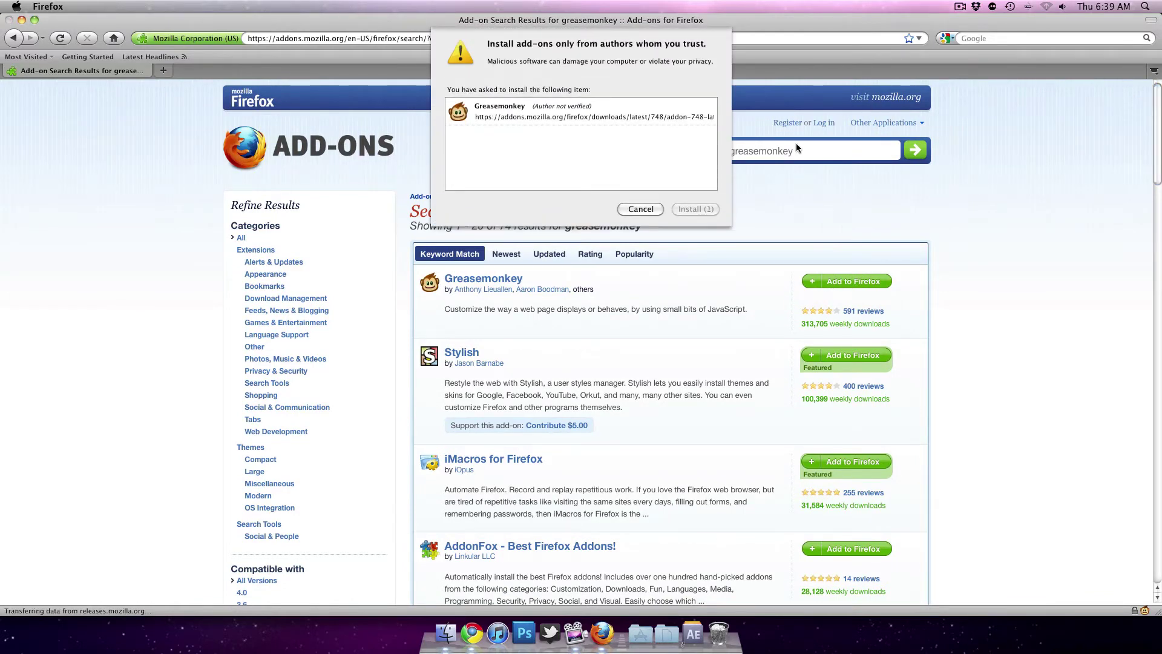
{"action": "left_click", "coordinate": [693, 209]}
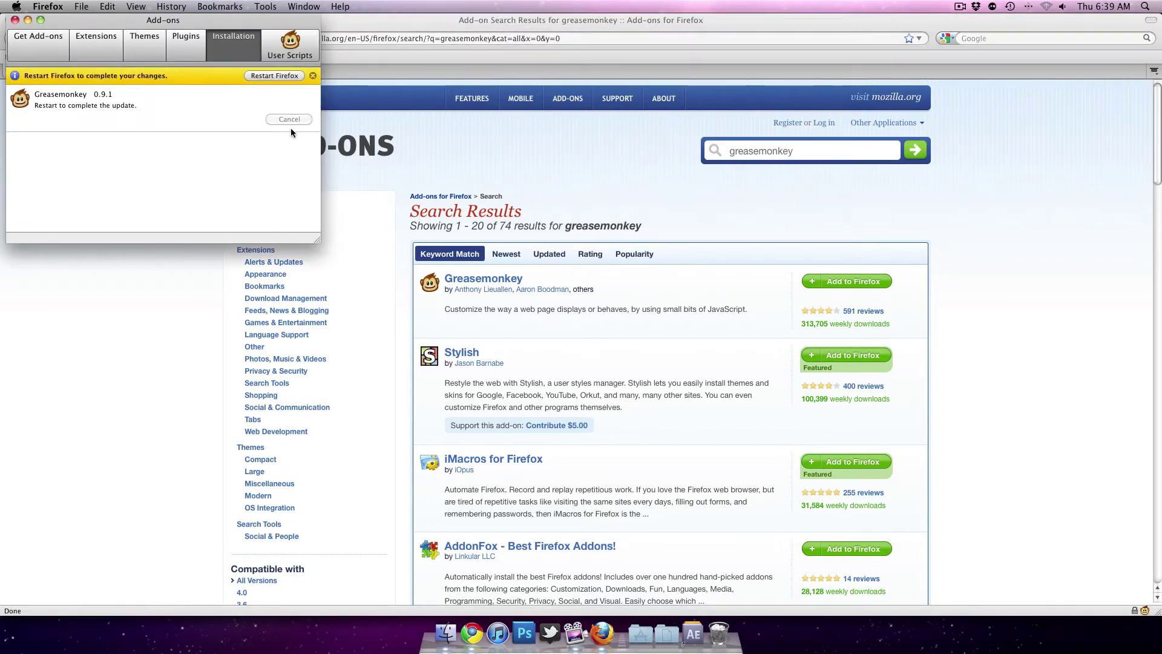
{"action": "left_click", "coordinate": [280, 77]}
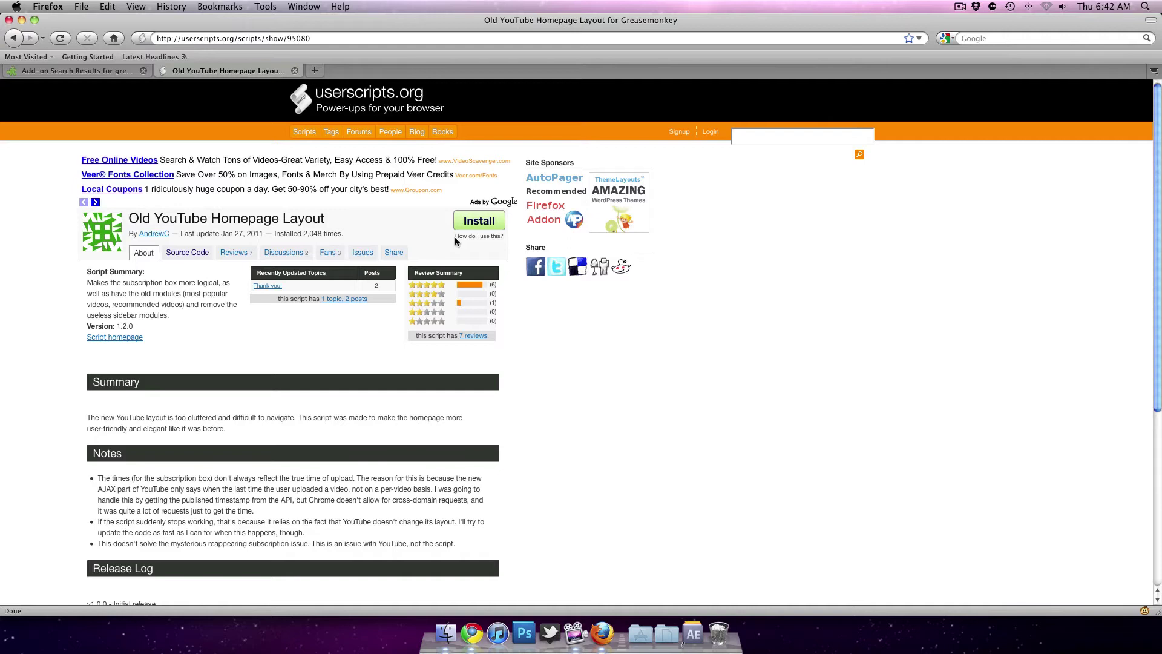
Step: Cancel the script's Greasemonkey install and open Tools > Add-ons on the empty User Scripts list
{"action": "left_click", "coordinate": [479, 222]}
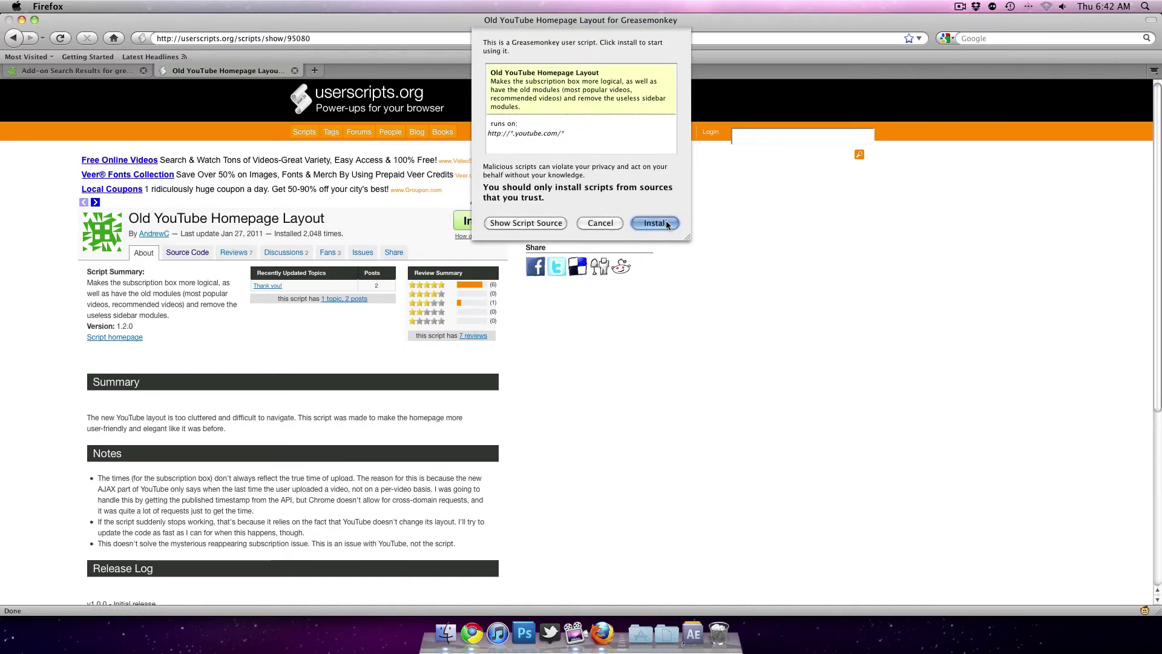
{"action": "left_click", "coordinate": [586, 224]}
{"action": "left_click", "coordinate": [266, 6]}
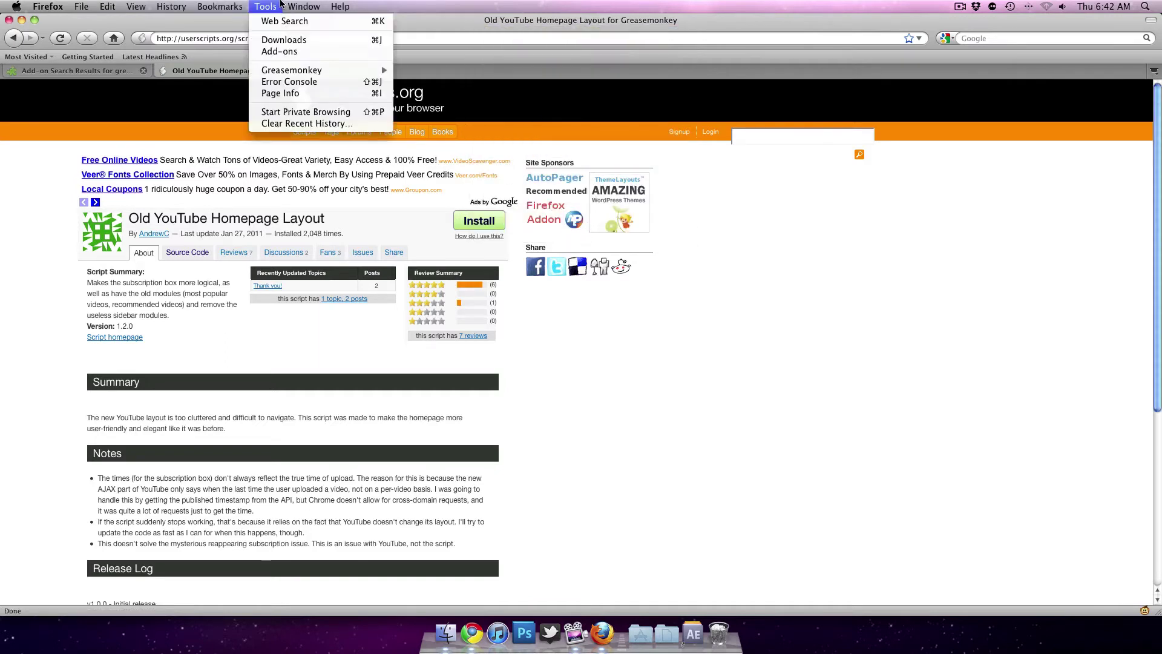
{"action": "mouse_move", "coordinate": [270, 5]}
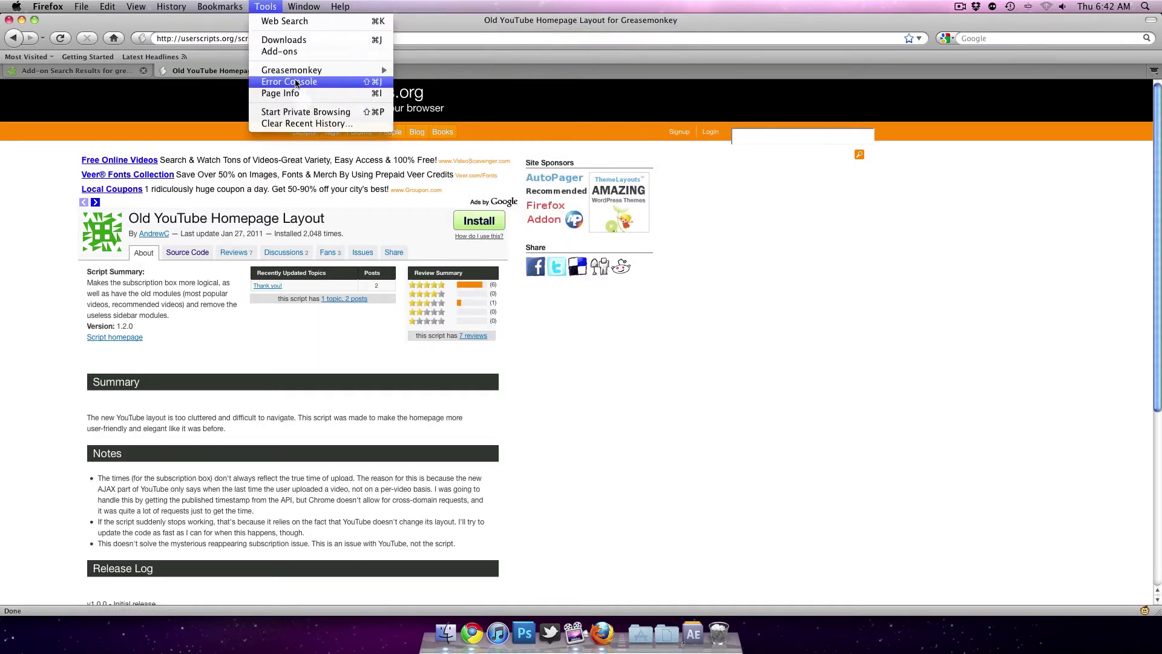
{"action": "left_click", "coordinate": [282, 53]}
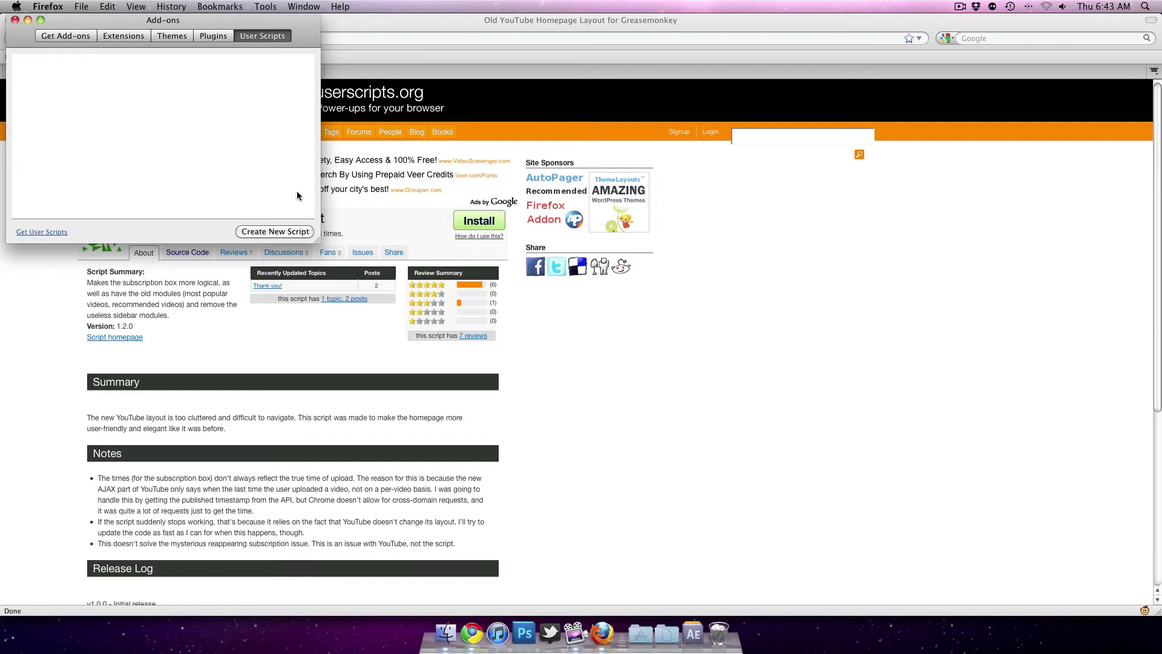
Step: Start a new user script named 'Old Youtube Homepage Layout'
{"action": "left_click", "coordinate": [270, 231]}
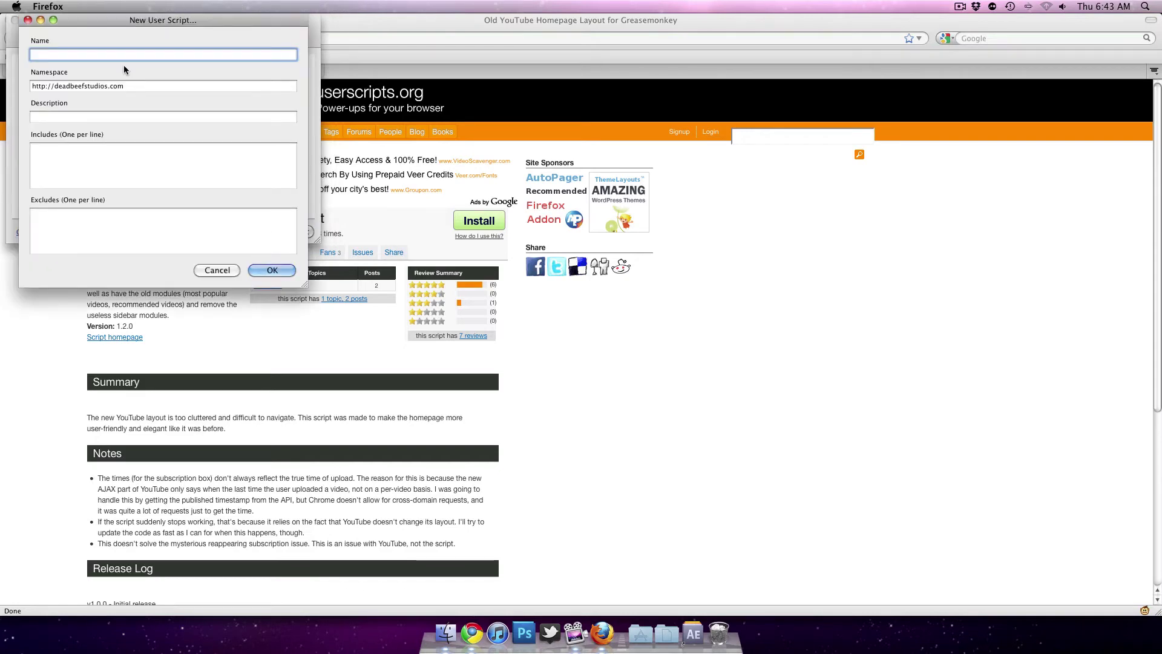
{"action": "left_click_drag", "start_coordinate": [118, 21], "coordinate": [713, 109]}
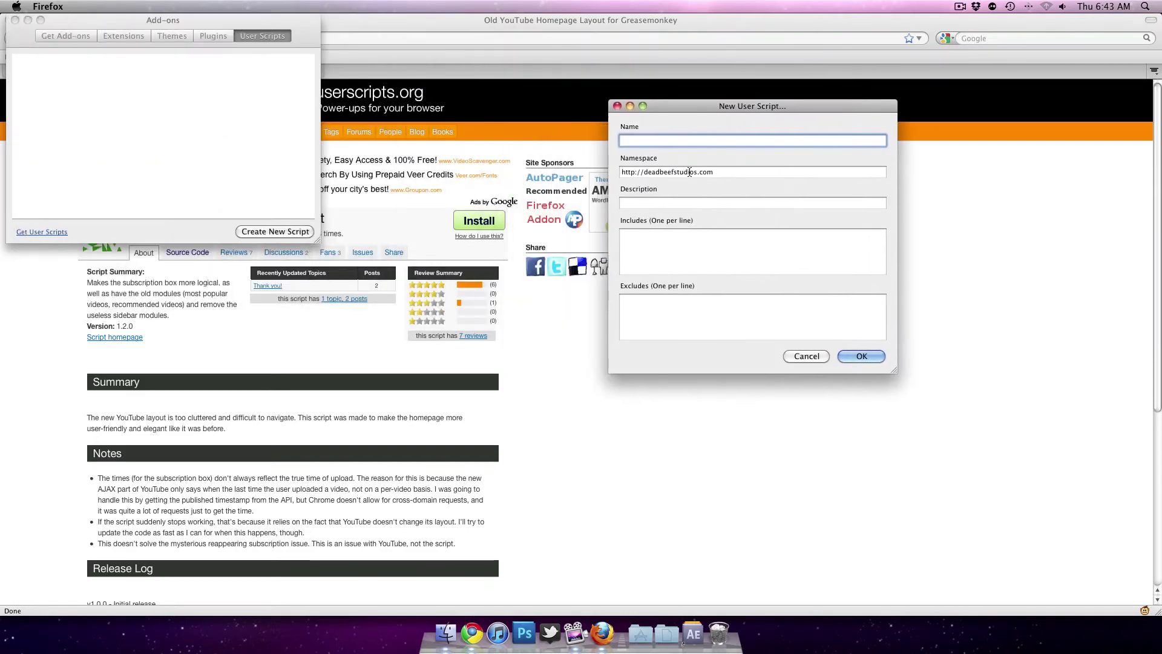
{"action": "type", "text": "Old Youtube Homepage Layout"}
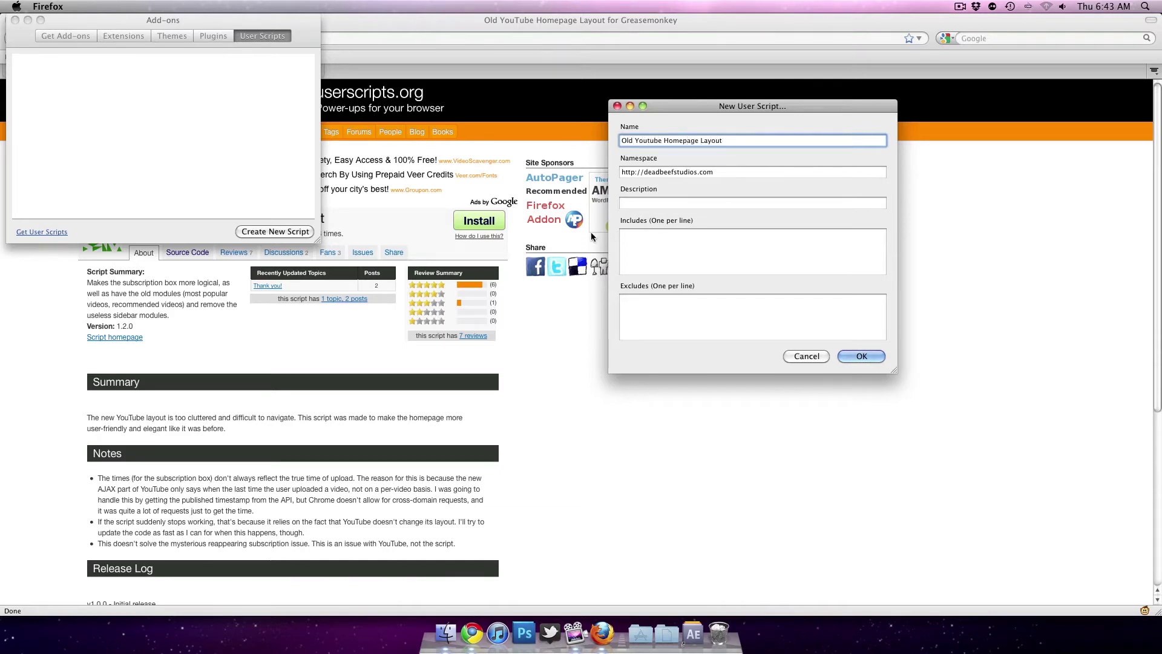
{"action": "key", "text": "Return"}
{"action": "left_click", "coordinate": [185, 255]}
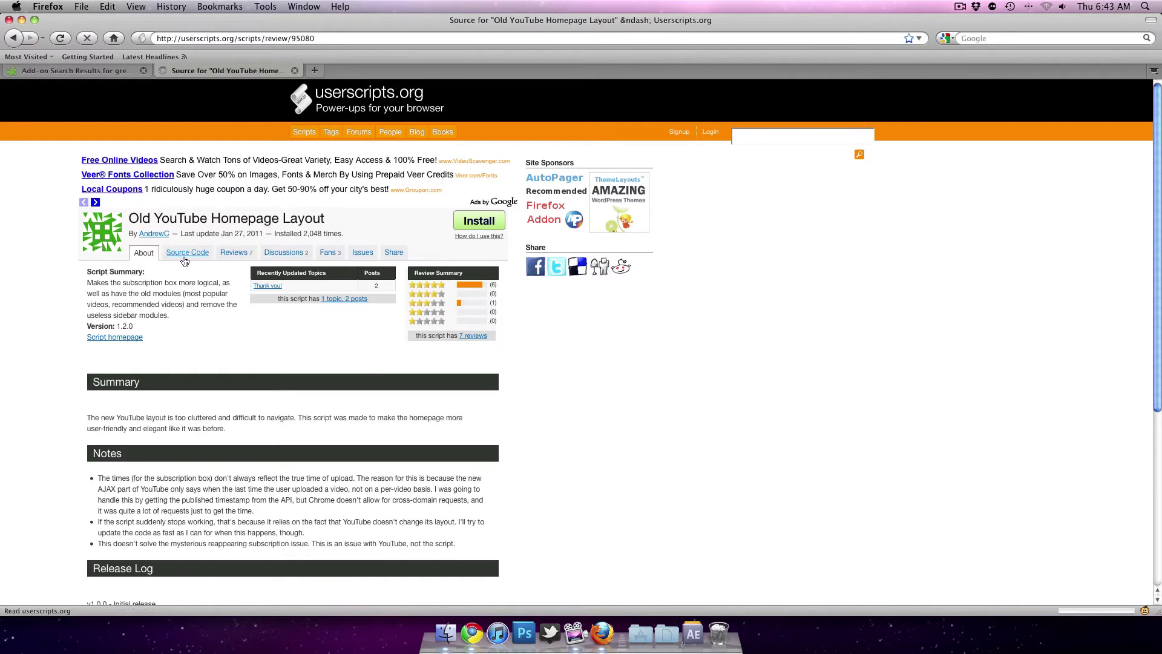
{"action": "left_click", "coordinate": [601, 633]}
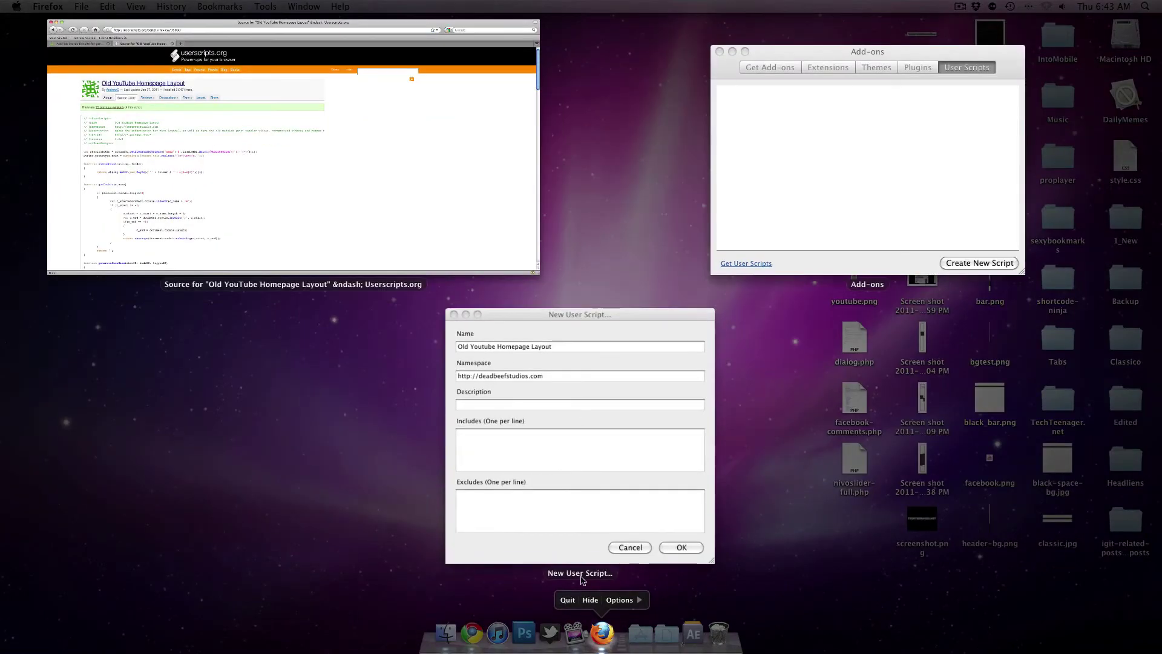
{"action": "left_click", "coordinate": [581, 574]}
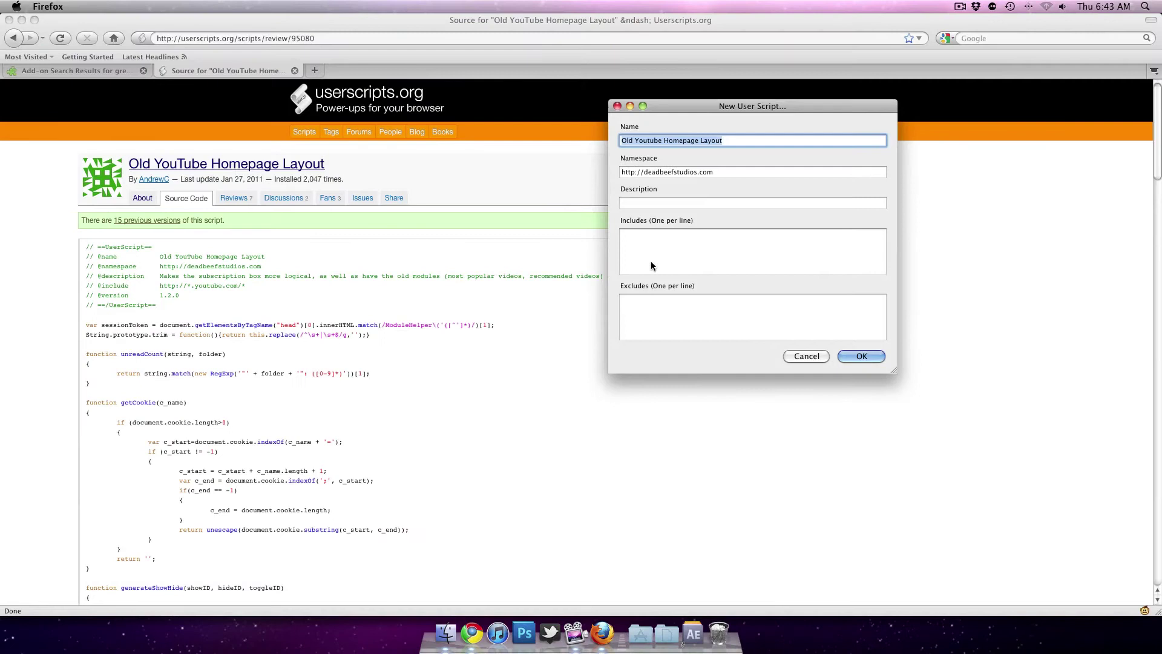
{"action": "left_click", "coordinate": [656, 274]}
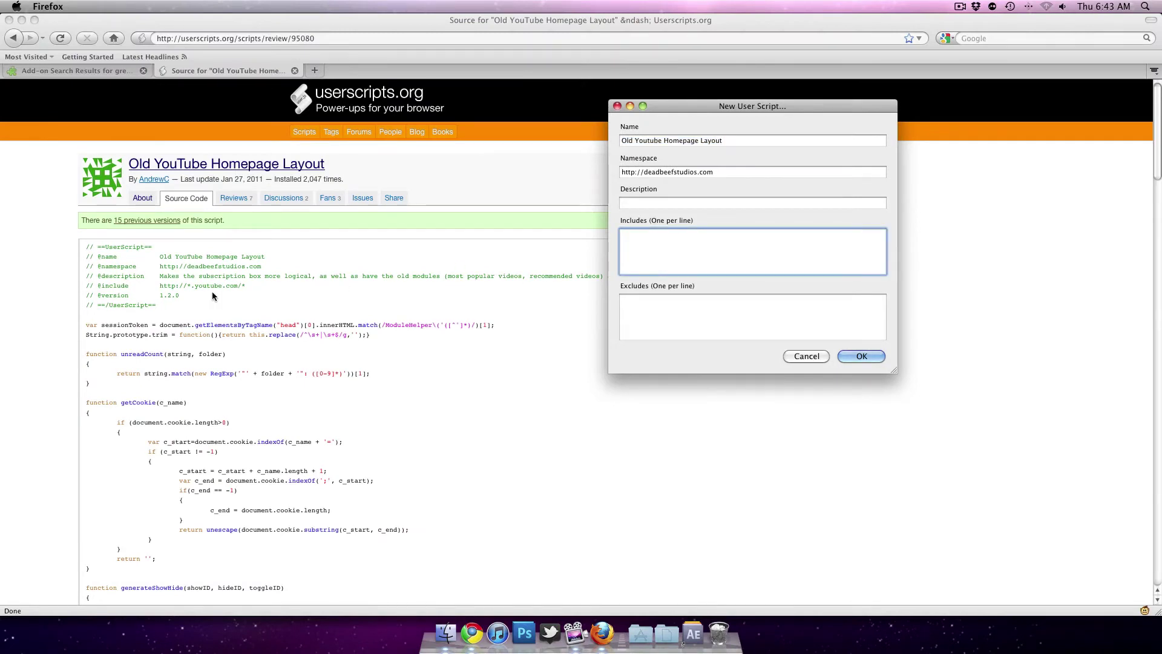
{"action": "type", "text": "http://"}
{"action": "type", "text": "*.youtube.com/*"}
{"action": "left_click", "coordinate": [864, 359]}
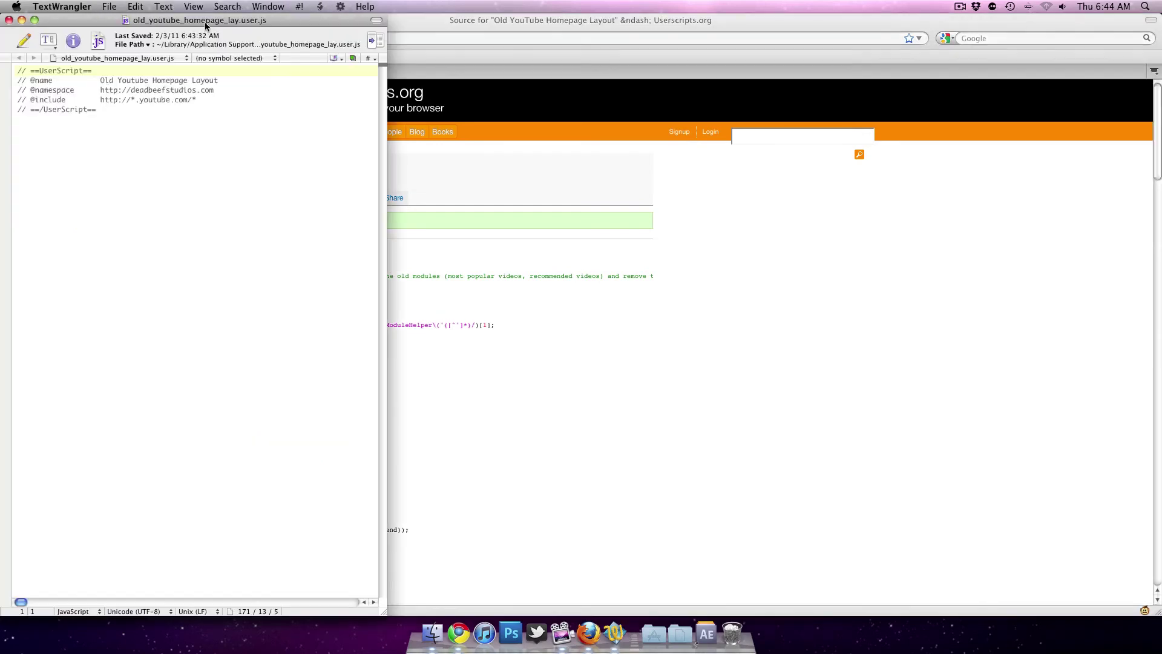
{"action": "left_click_drag", "start_coordinate": [207, 28], "coordinate": [829, 11]}
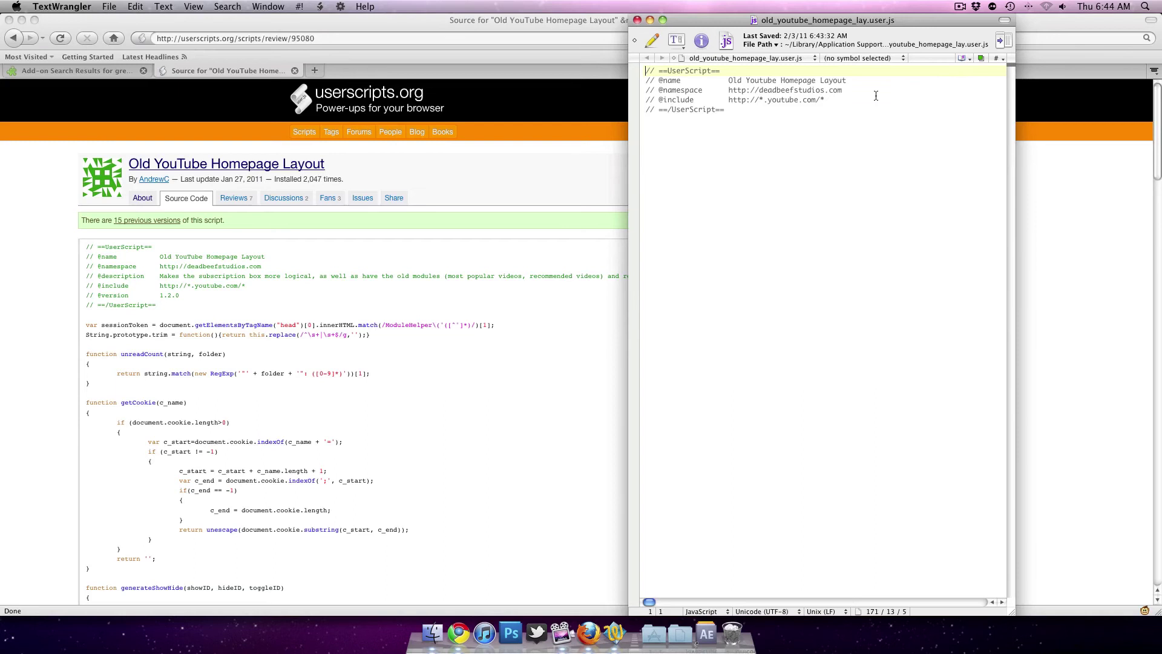
{"action": "left_click", "coordinate": [874, 95]}
{"action": "key", "text": "Return"}
{"action": "type", "text": "// #"}
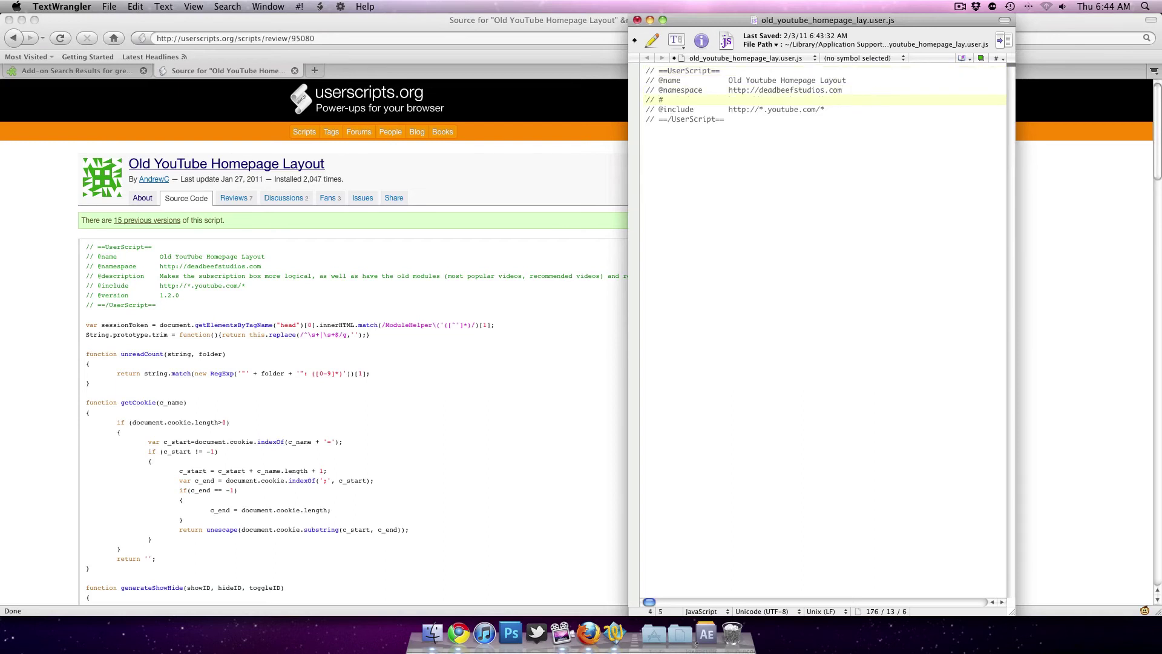
{"action": "key", "text": "Delete"}
{"action": "type", "text": "@"}
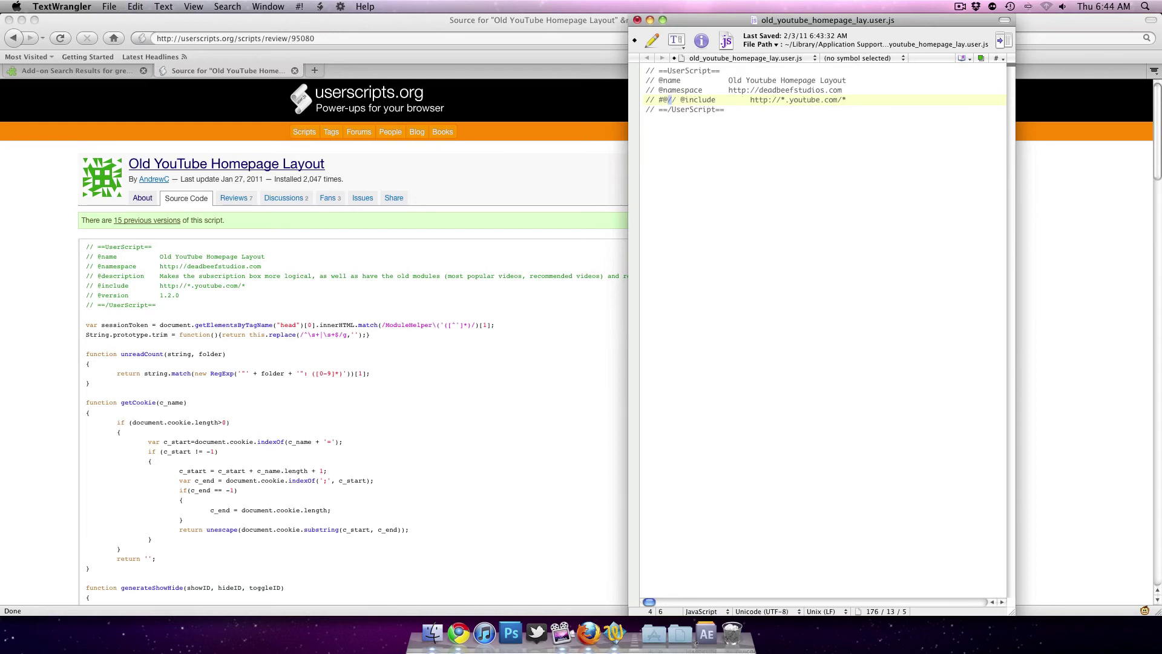
{"action": "key", "text": "super+z"}
{"action": "key", "text": "BackSpace"}
{"action": "key", "text": "BackSpace"}
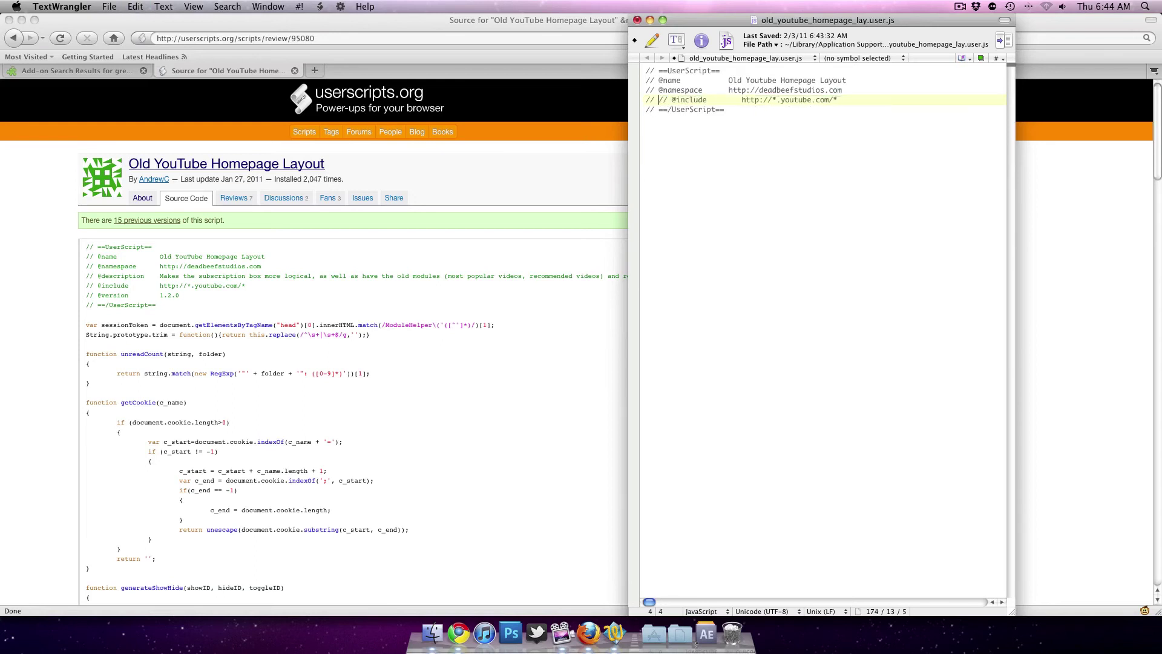
{"action": "type", "text": "@"}
{"action": "key", "text": "Return"}
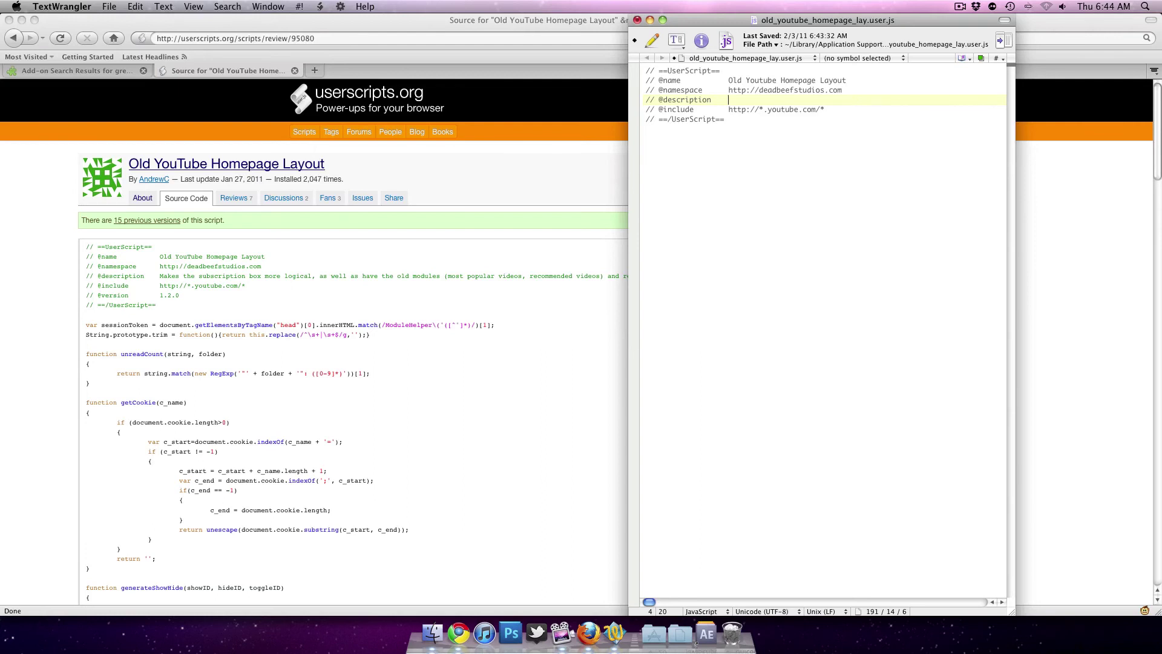
{"action": "type", "text": "he subscription box more logical,"}
Step: Copy the published source code from userscripts.org into the script file
{"action": "left_click", "coordinate": [67, 332]}
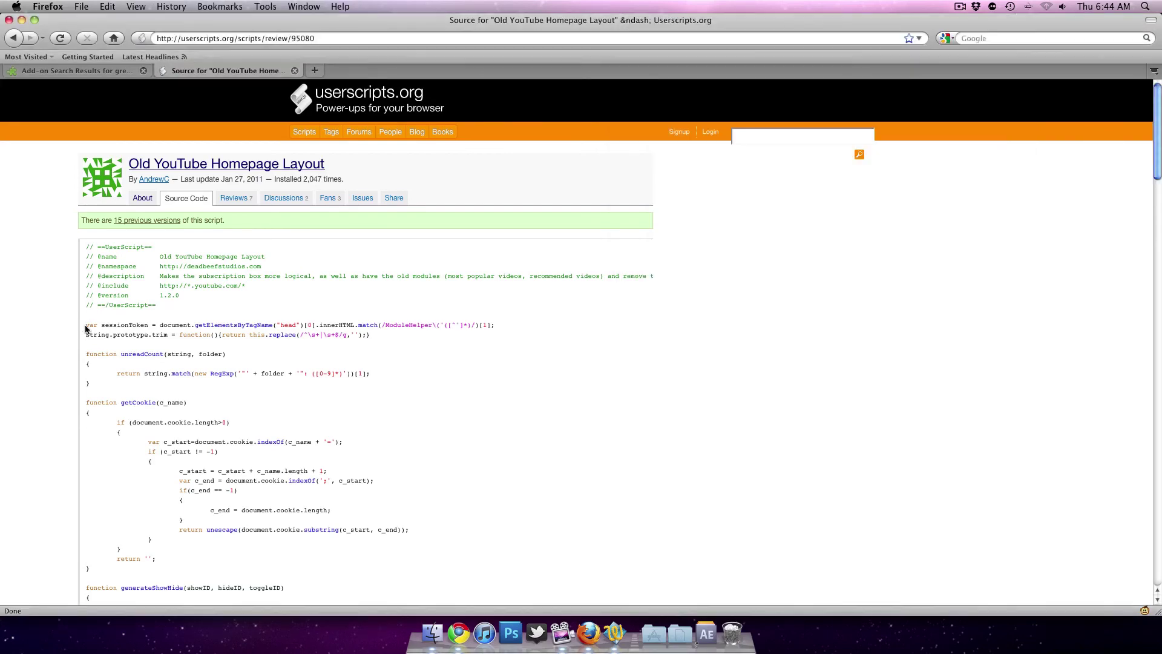
{"action": "left_click_drag", "start_coordinate": [86, 325], "coordinate": [373, 605]}
{"action": "key", "text": "super+c"}
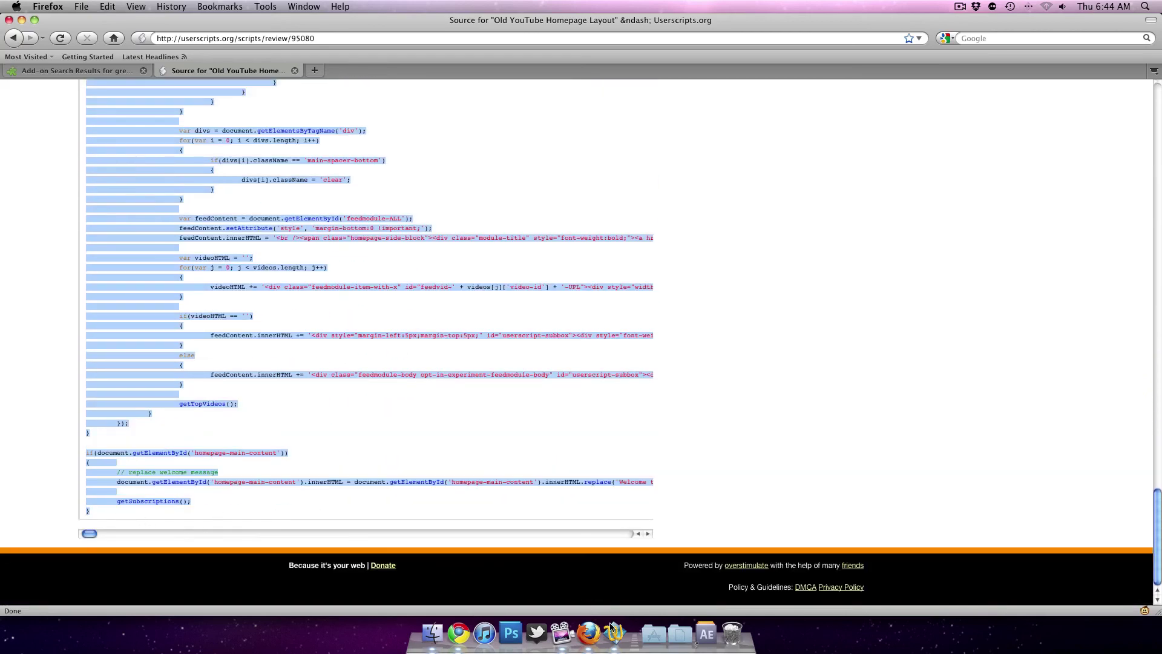
{"action": "left_click", "coordinate": [615, 640]}
{"action": "key", "text": "super+v"}
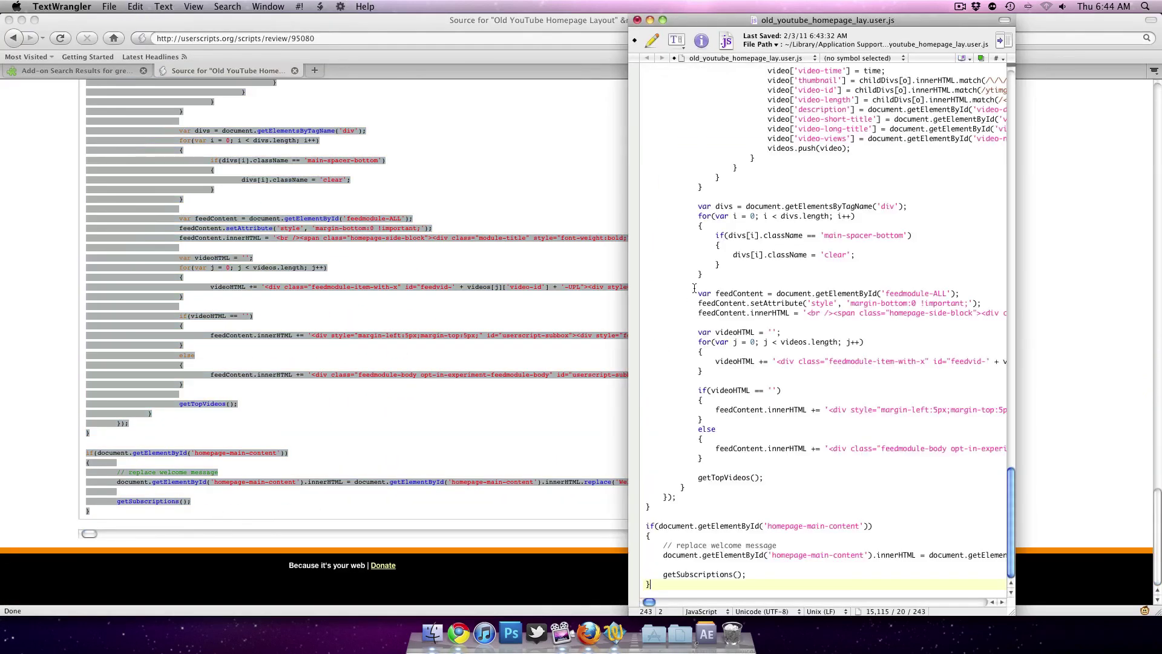
Step: Save old_youtube_homepage_lay.user.js and close its TextWrangler window
{"action": "left_click", "coordinate": [109, 6]}
{"action": "left_click", "coordinate": [129, 176]}
{"action": "left_click", "coordinate": [637, 19]}
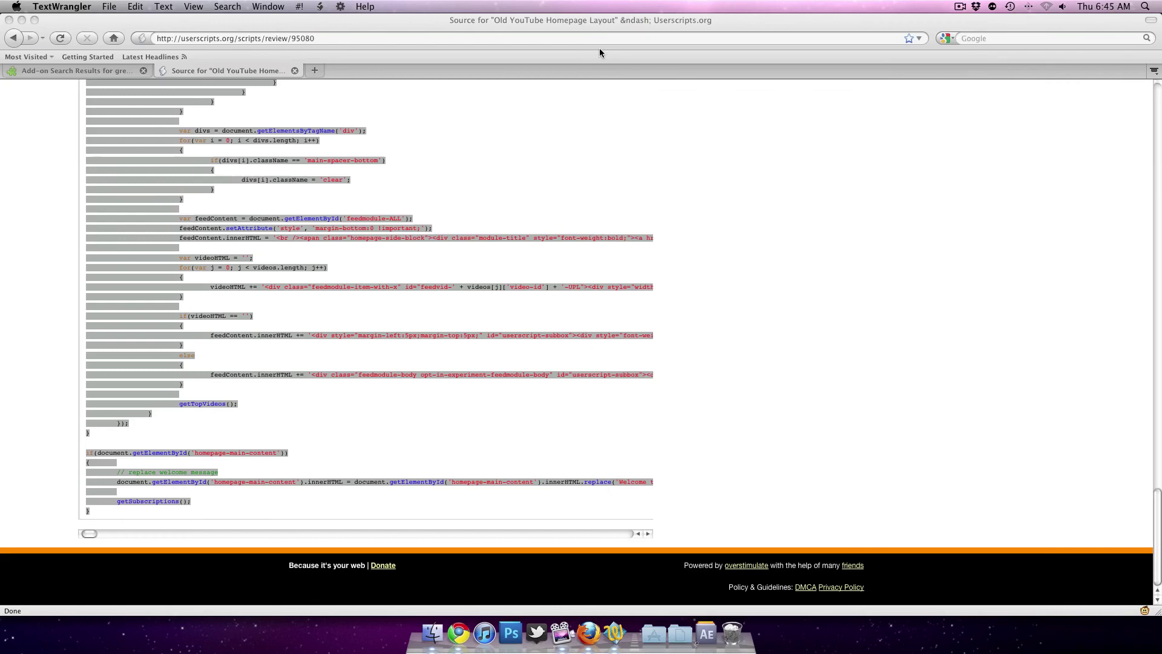
Step: In Firefox, check the installed 'Old YouTube Homepage Layout' user script, then never save YouTube's password
{"action": "left_click", "coordinate": [599, 49]}
{"action": "left_click", "coordinate": [265, 6]}
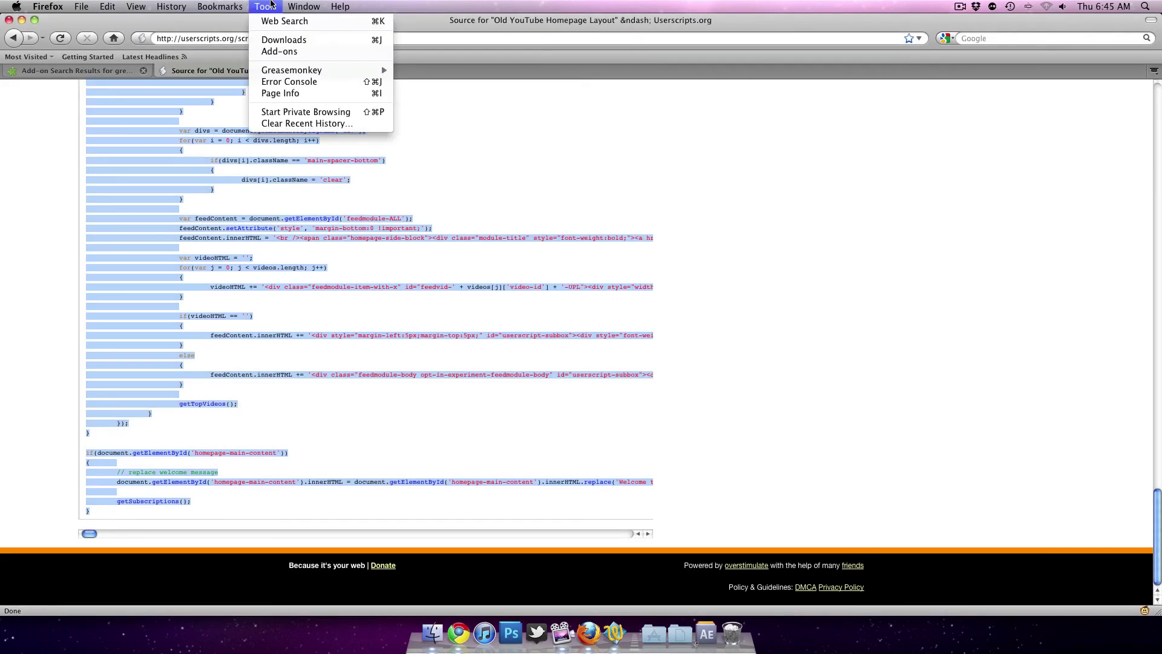
{"action": "left_click", "coordinate": [284, 54]}
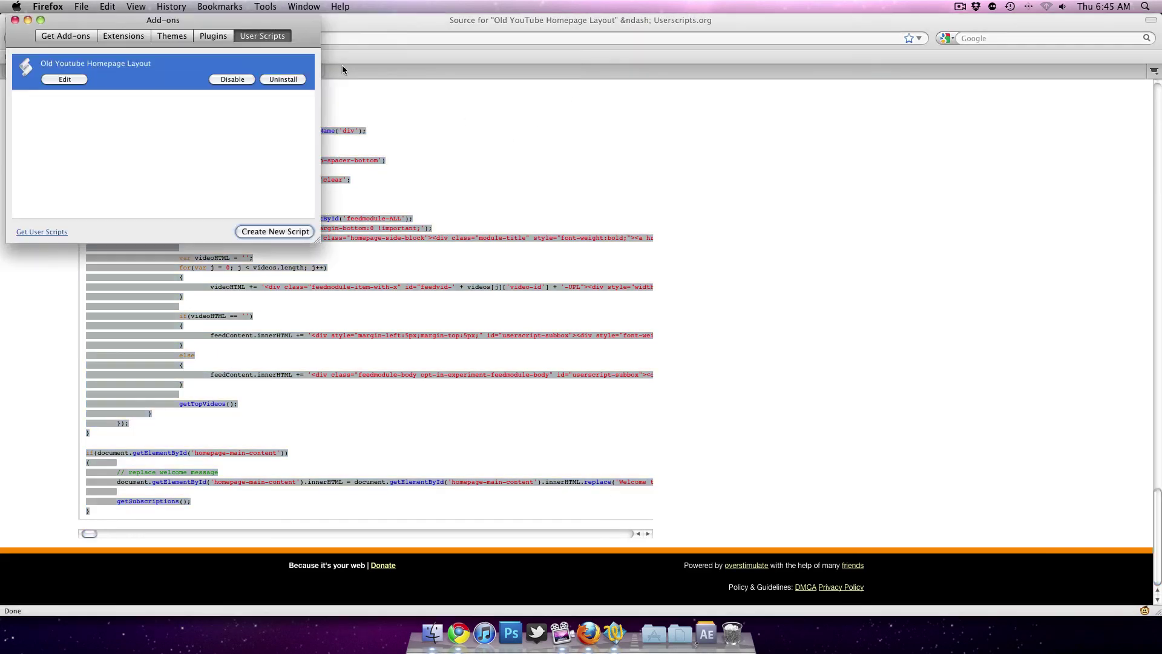
{"action": "left_click", "coordinate": [76, 77]}
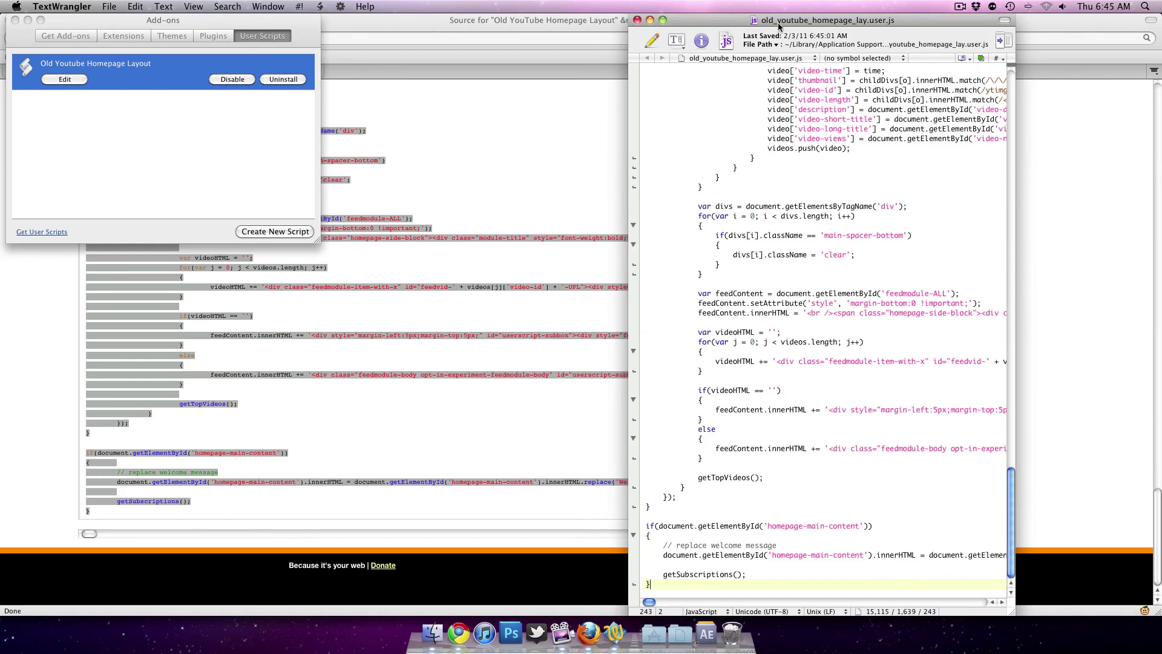
{"action": "left_click", "coordinate": [636, 20]}
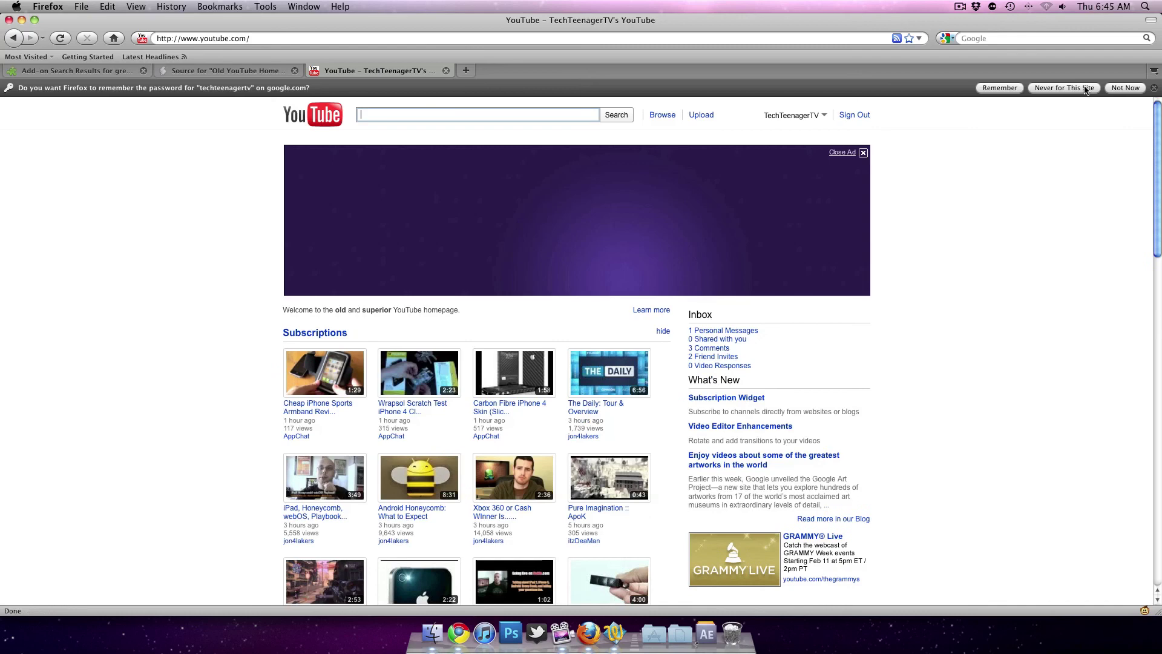
{"action": "left_click", "coordinate": [1153, 88]}
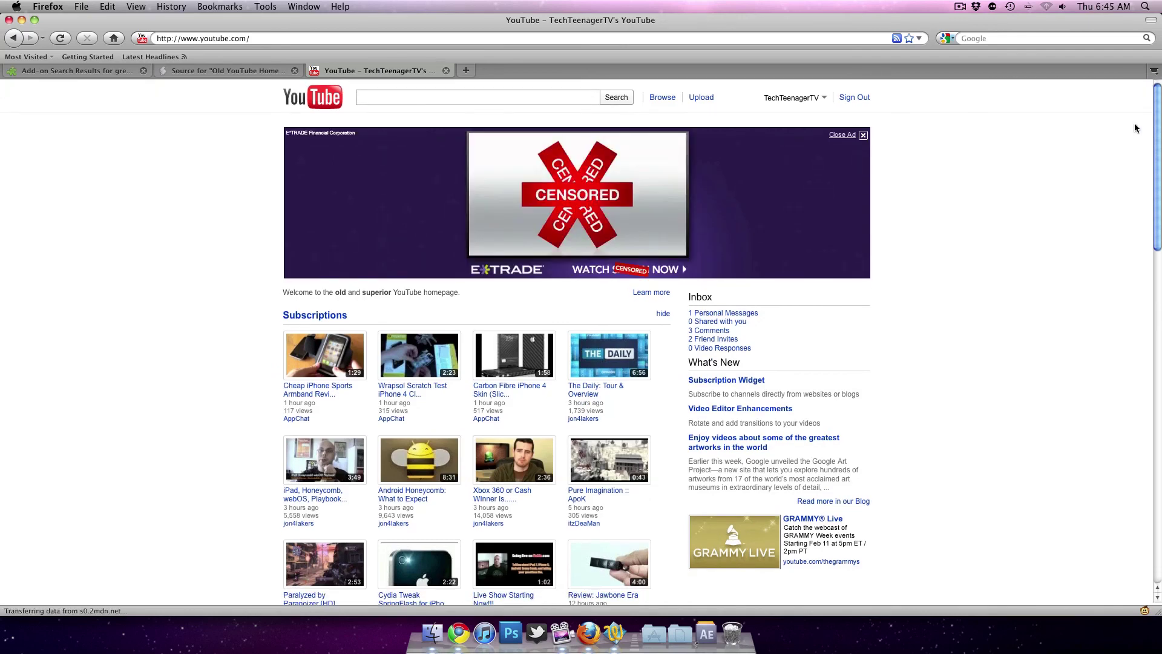